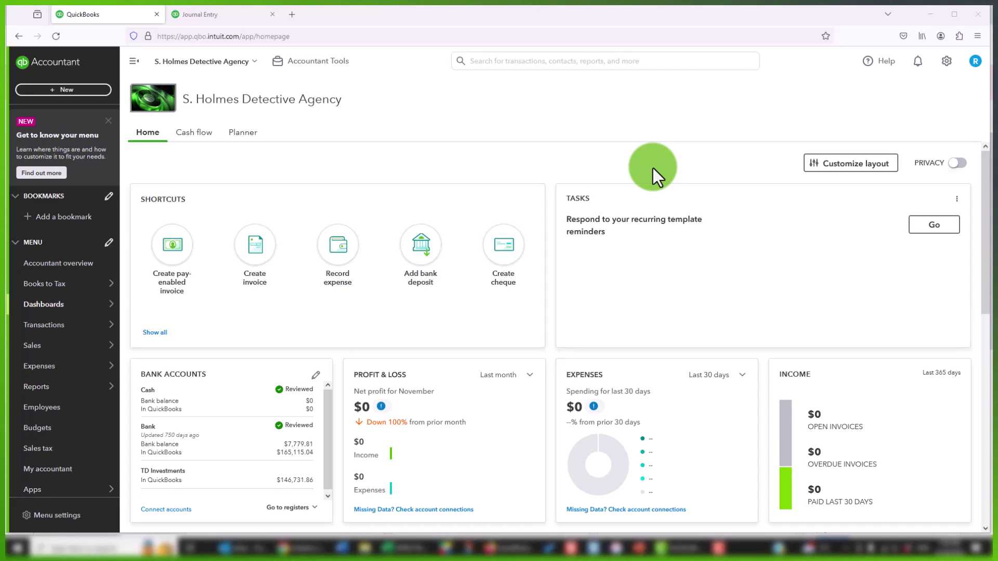
- Bring the SHDA File Upload Worksheet 2023 Excel workbook to the front
click(401, 548)
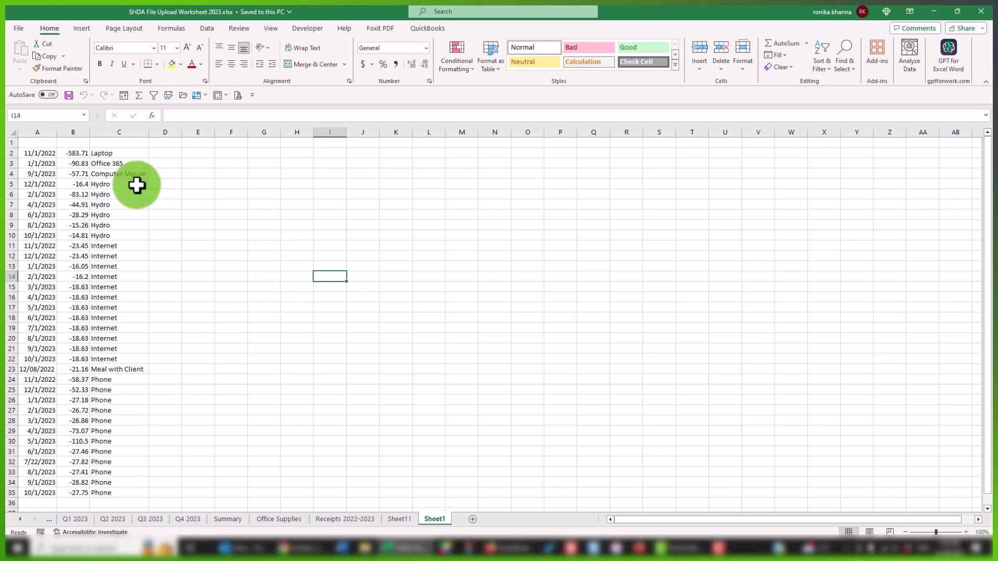
- Enter the headings Date, Amount and Transaction in cells A1, B1 and C1
click(38, 141)
click(68, 142)
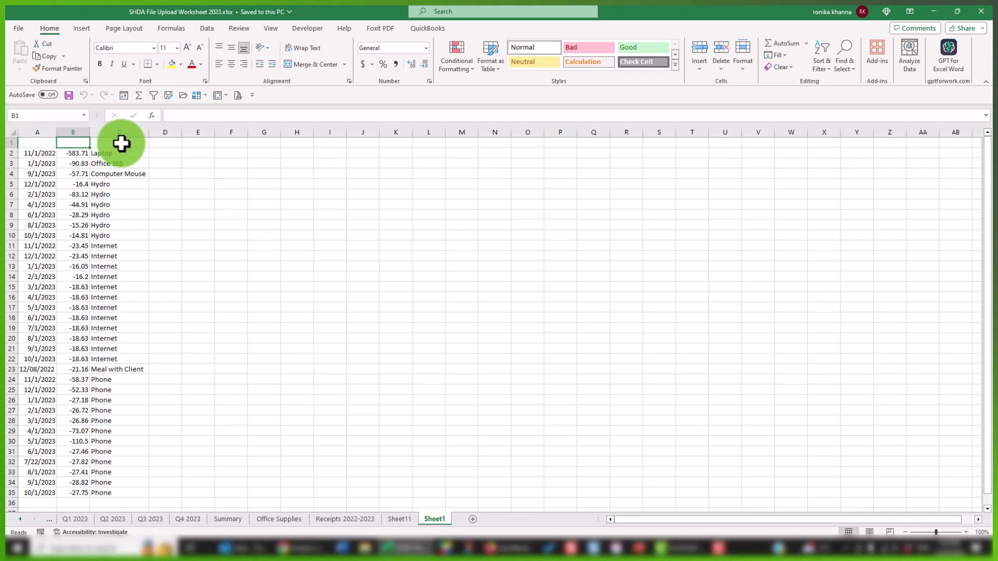
click(122, 143)
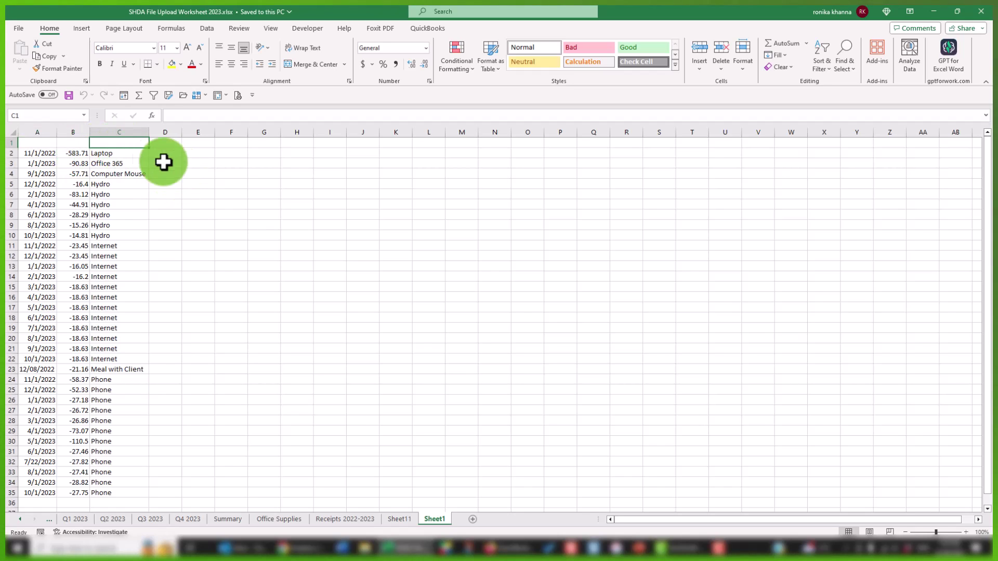
click(27, 141)
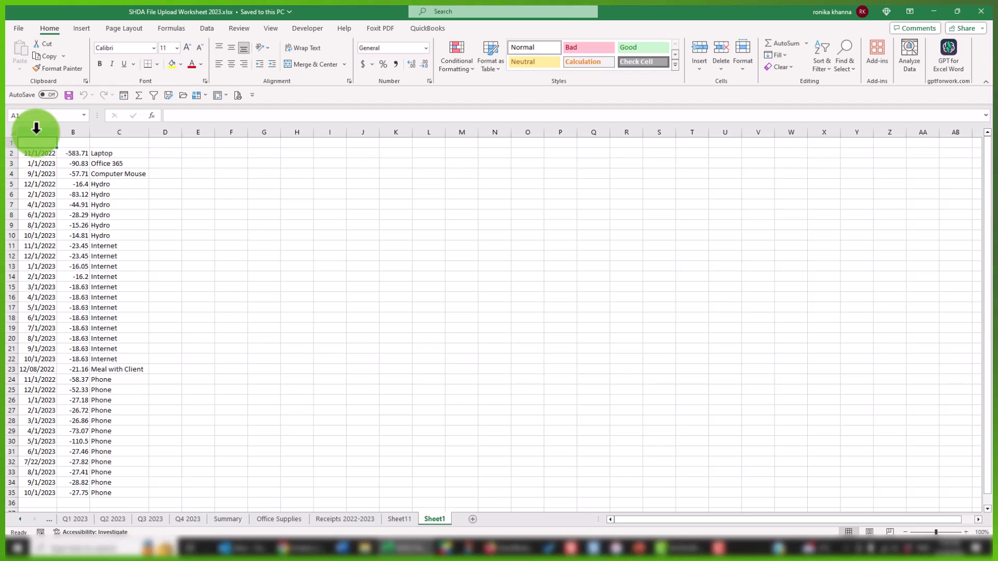
text(Date)
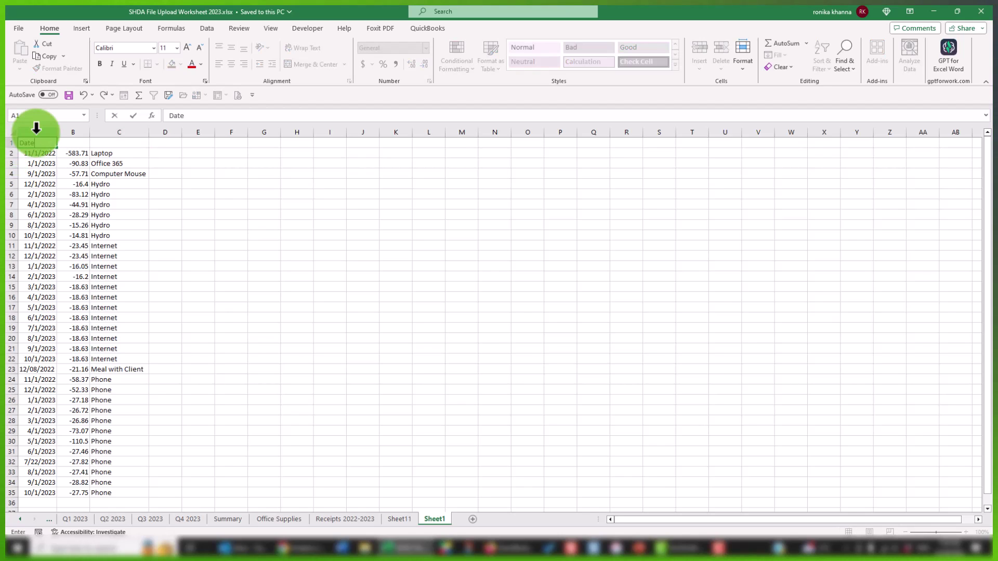
key(Tab)
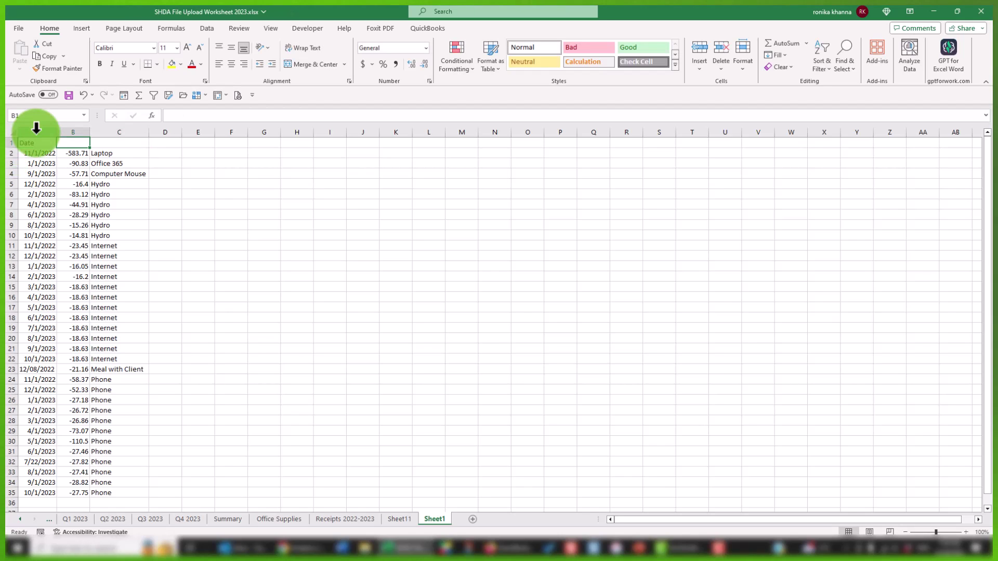
text(Amount)
key(Tab)
text(Tran)
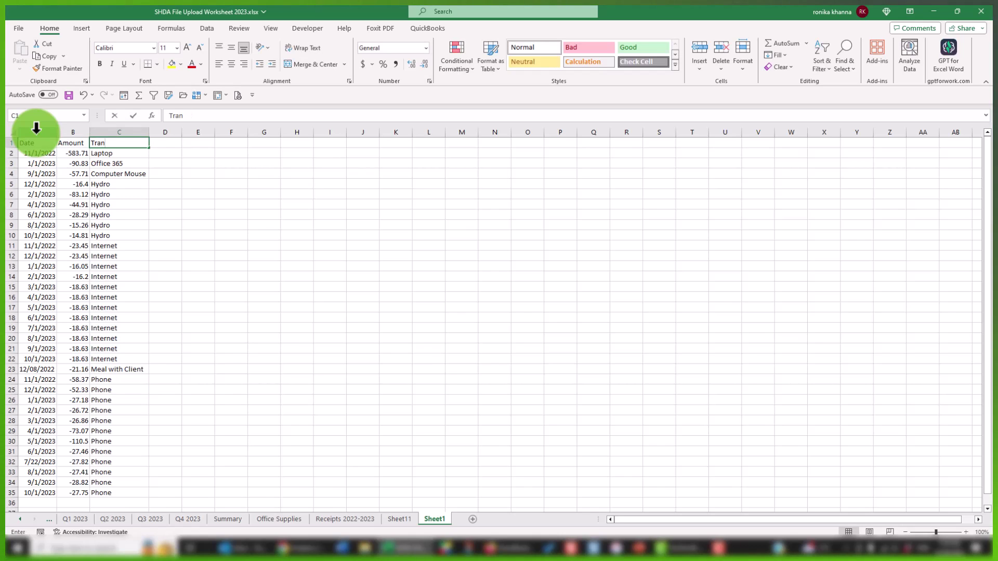
text(saction)
key(Return)
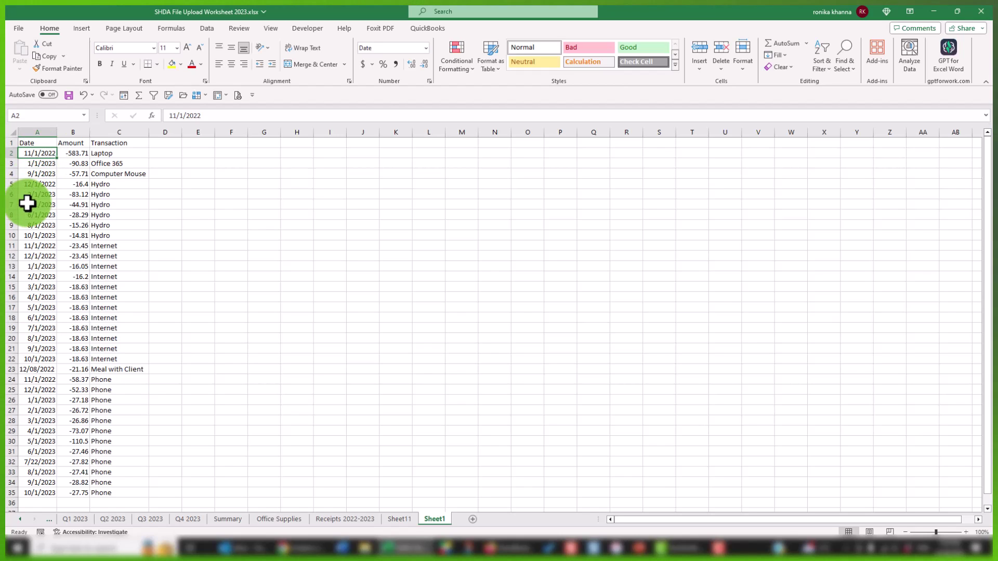
- Apply the Short Date number format to column A
click(38, 132)
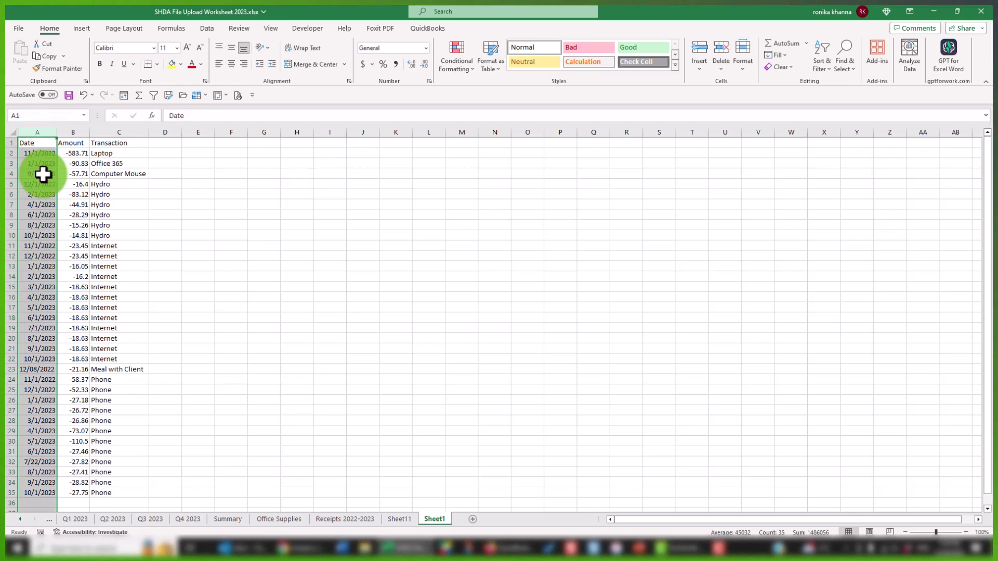
click(425, 47)
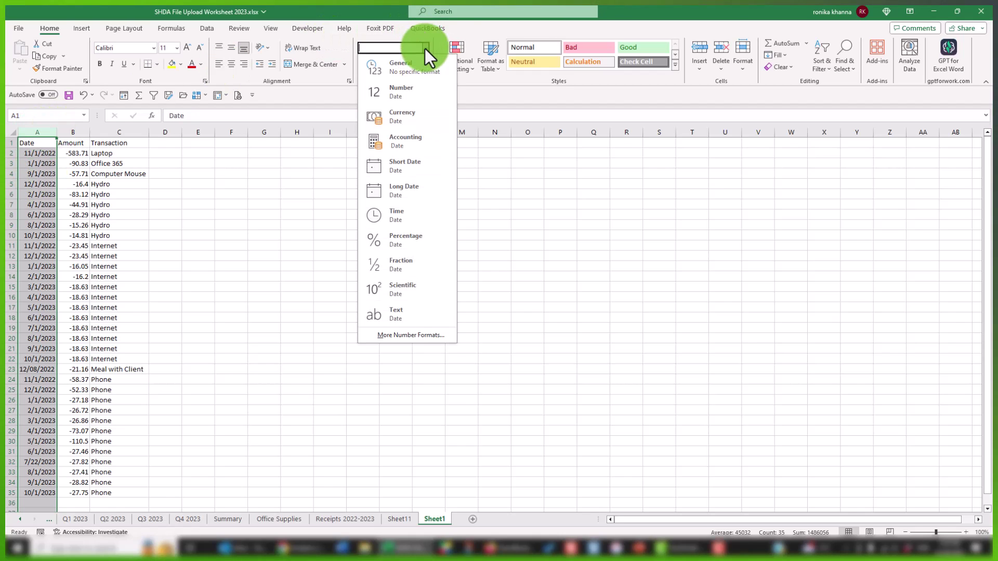
click(411, 168)
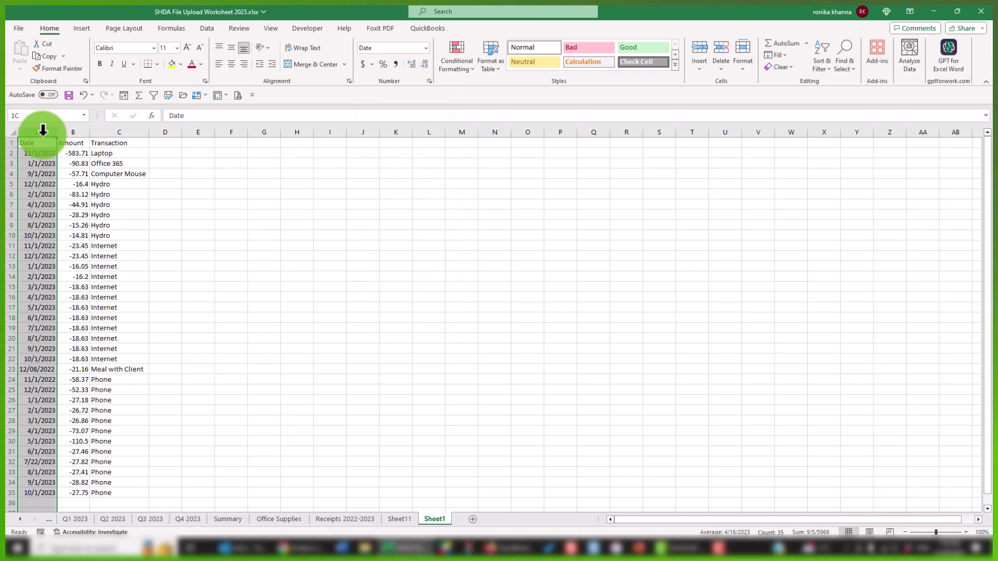
click(38, 152)
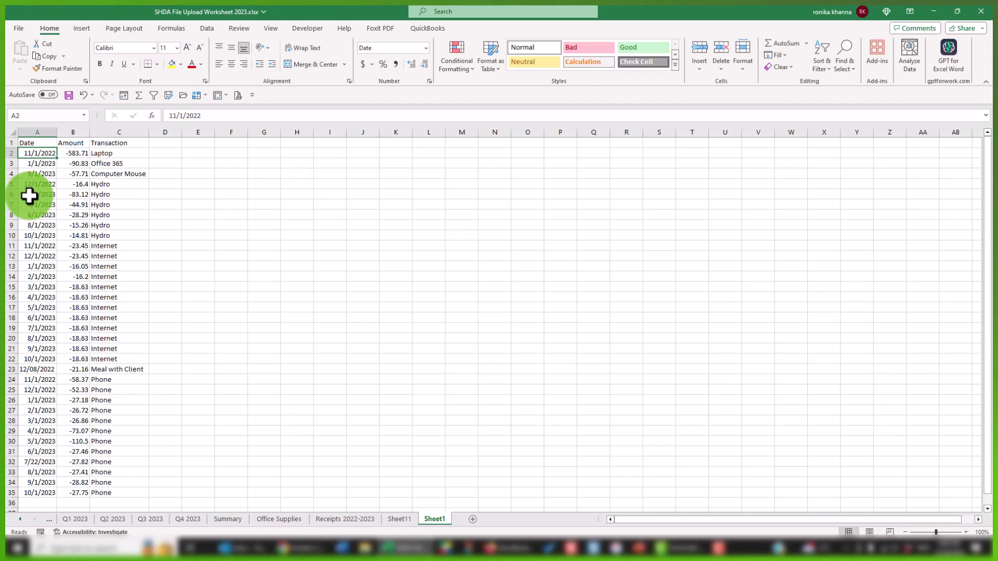
click(40, 129)
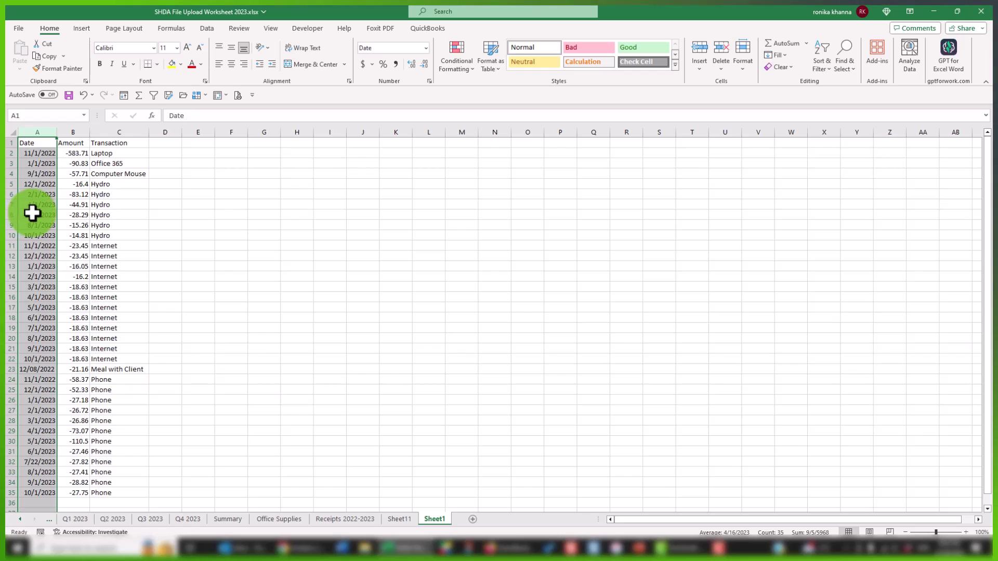
- Apply the Number format to column B so amounts show two decimals, like -110.50
click(68, 131)
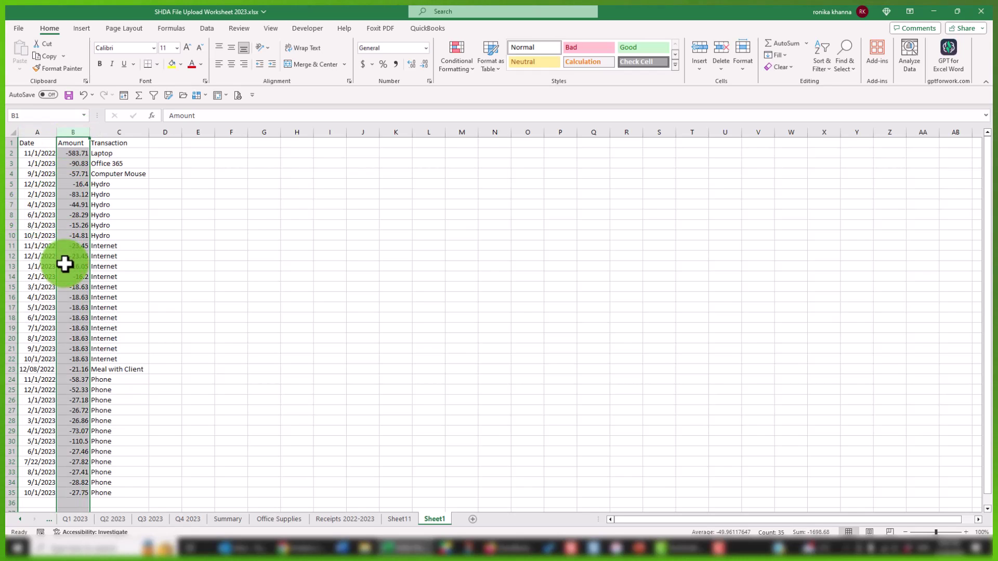
click(426, 48)
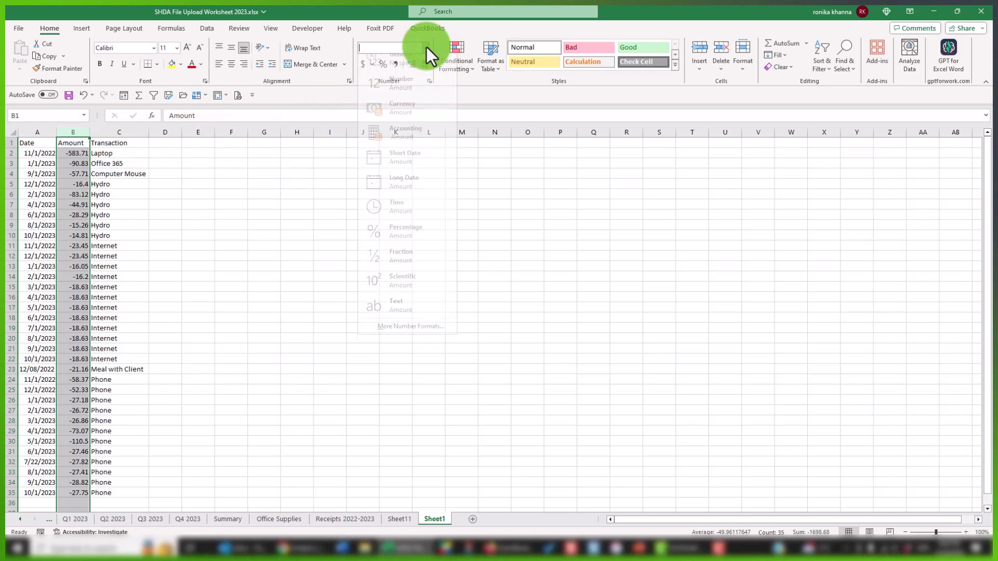
click(395, 93)
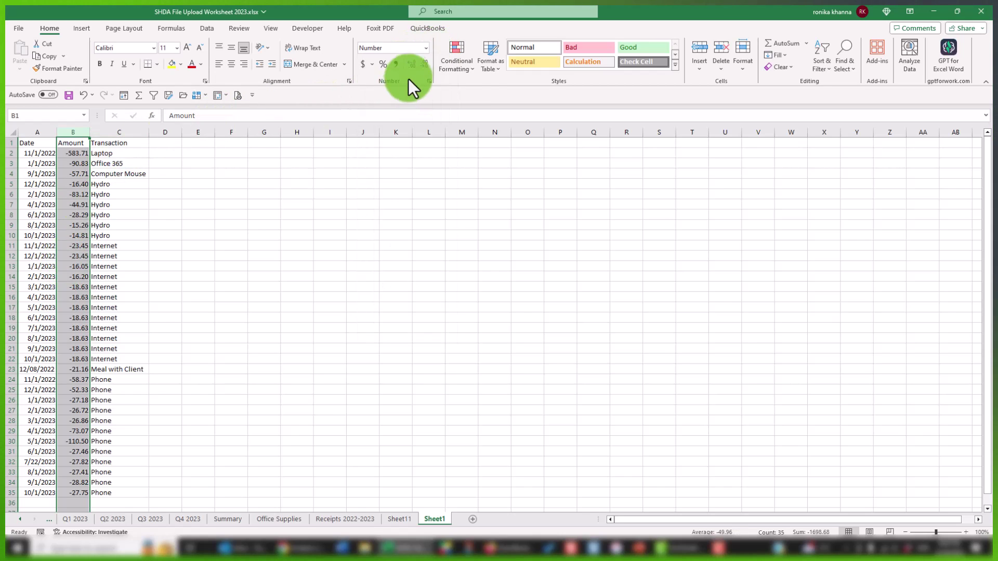
click(426, 48)
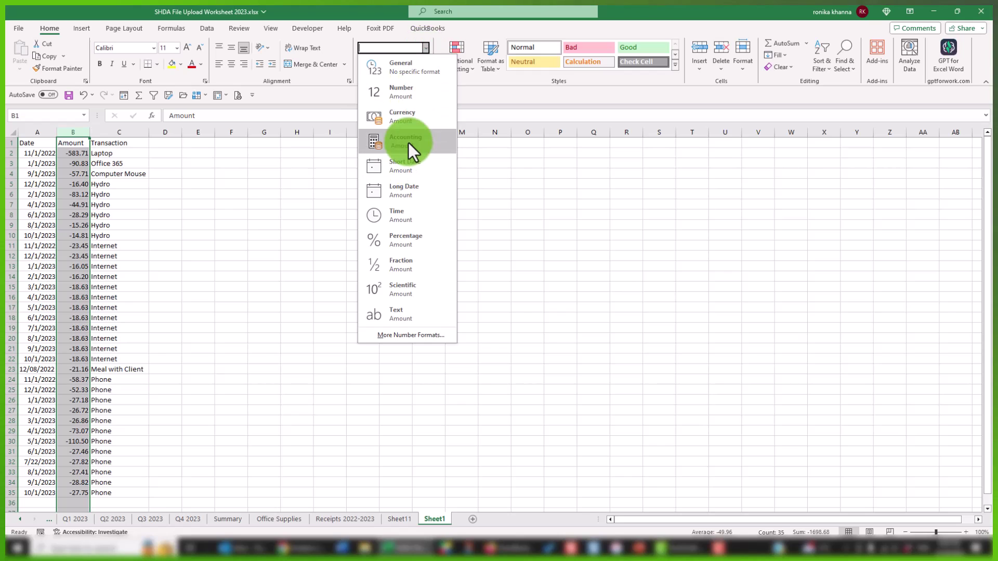
click(75, 177)
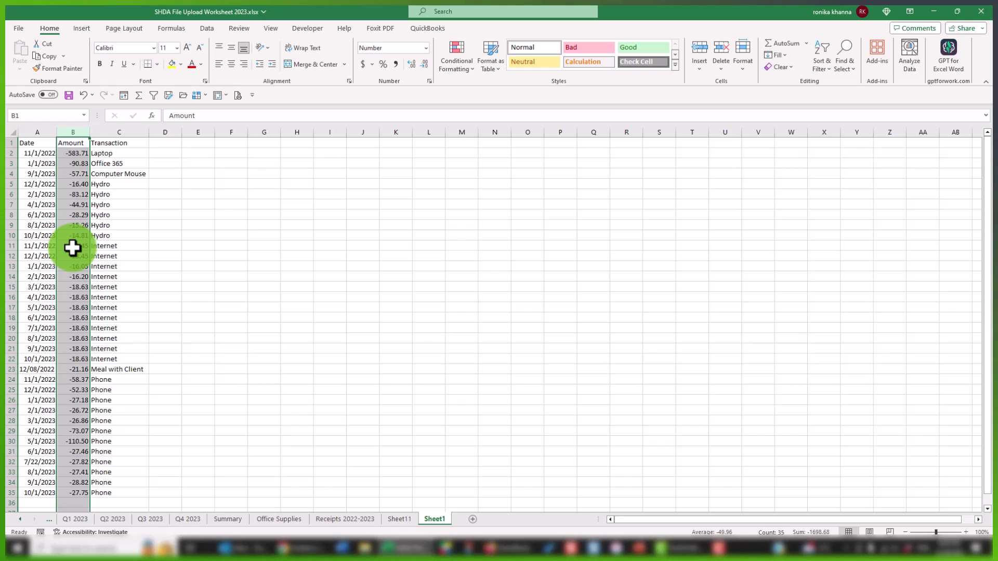
click(118, 131)
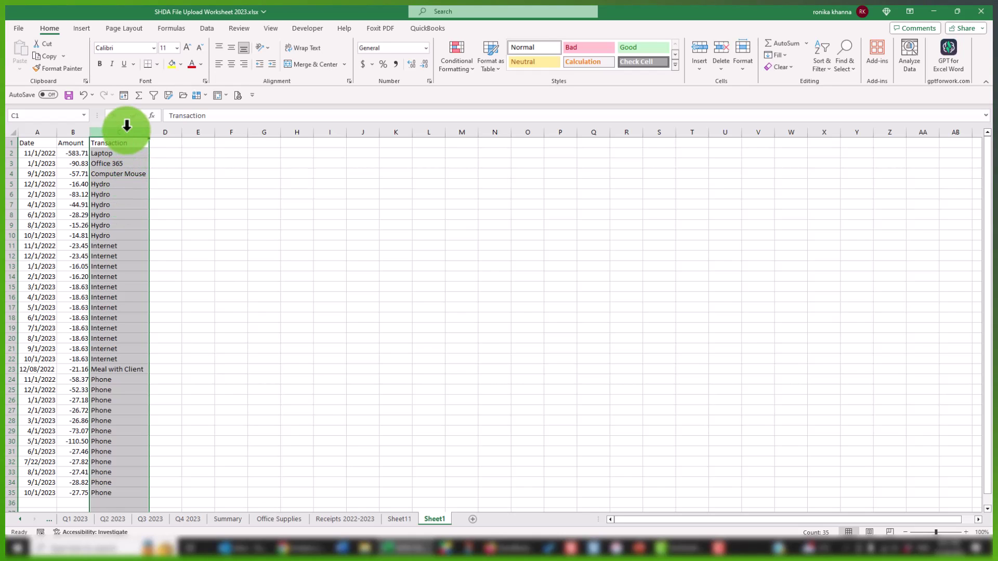
click(227, 193)
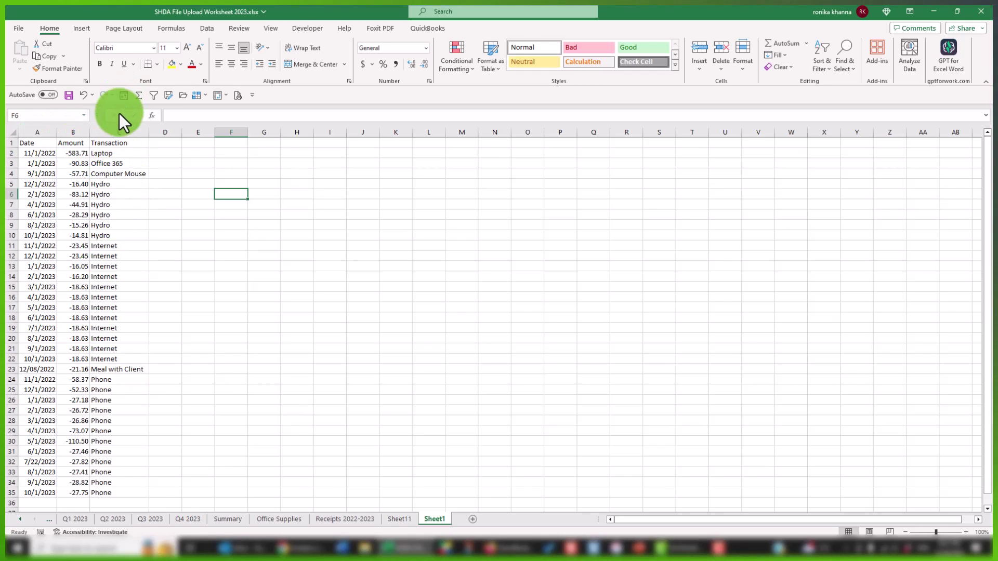
- Save as CSV (Comma delimited) 'SHDA File Upload Worksheet 2023.csv', keeping only the current sheet
click(171, 96)
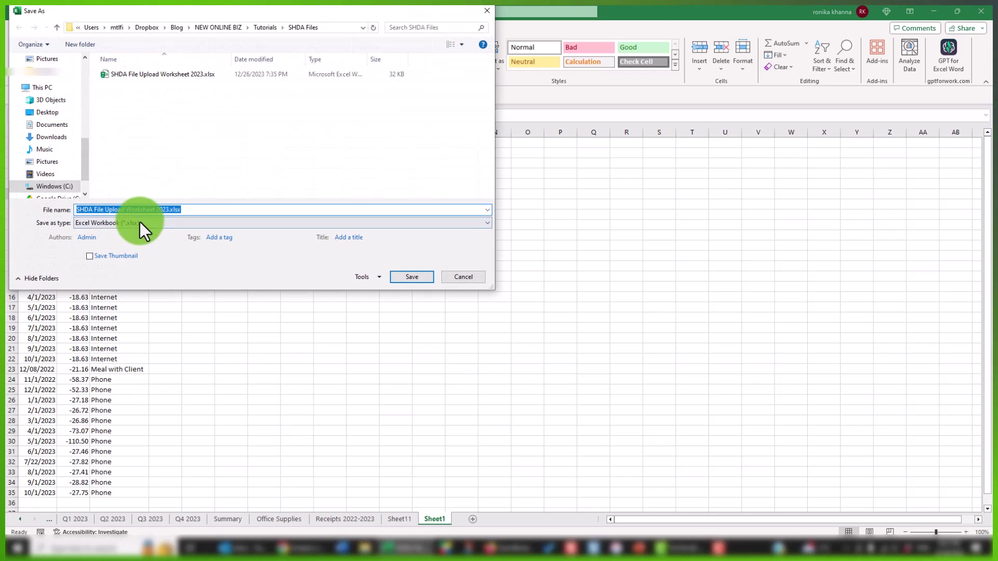
click(174, 223)
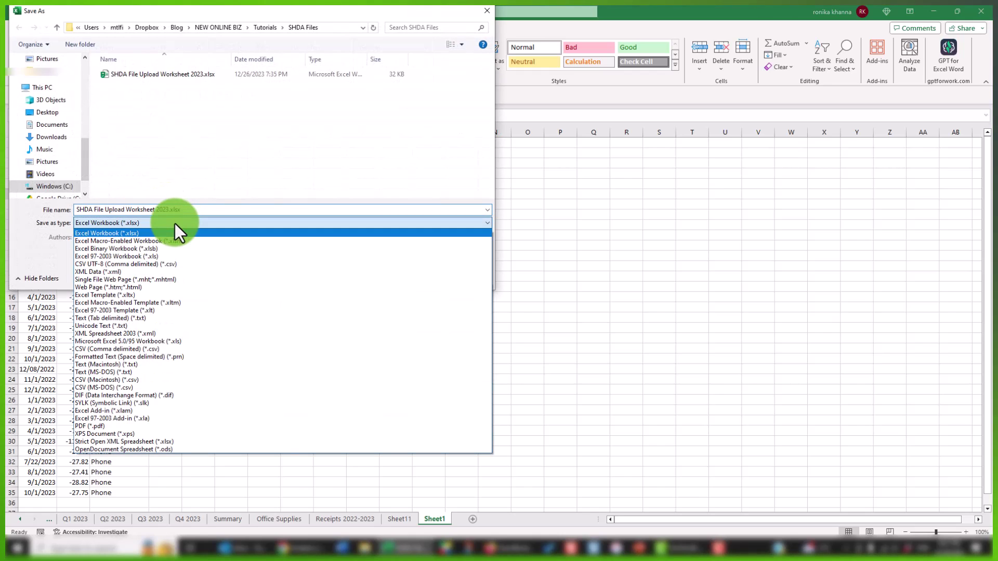
click(144, 348)
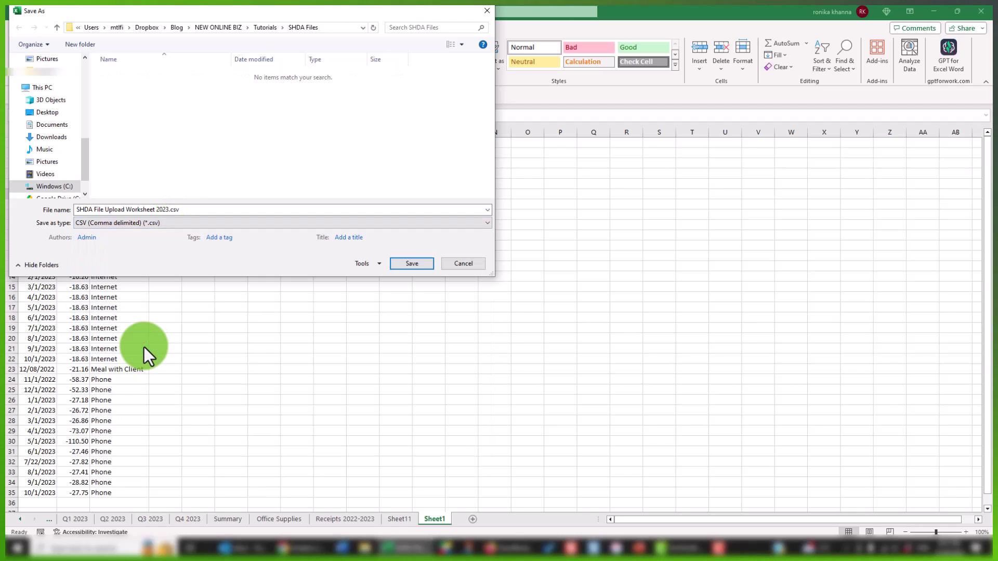
click(413, 264)
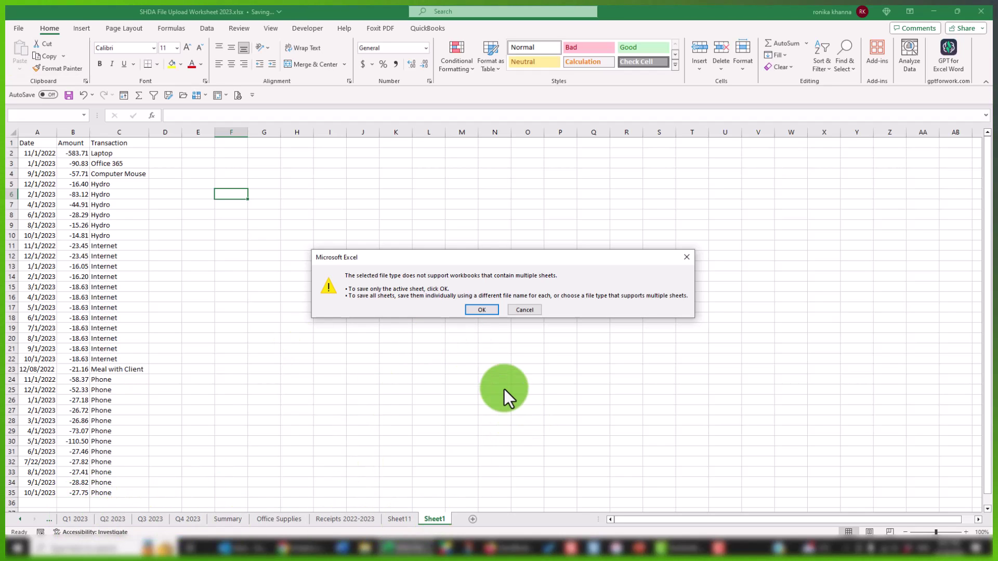
click(483, 310)
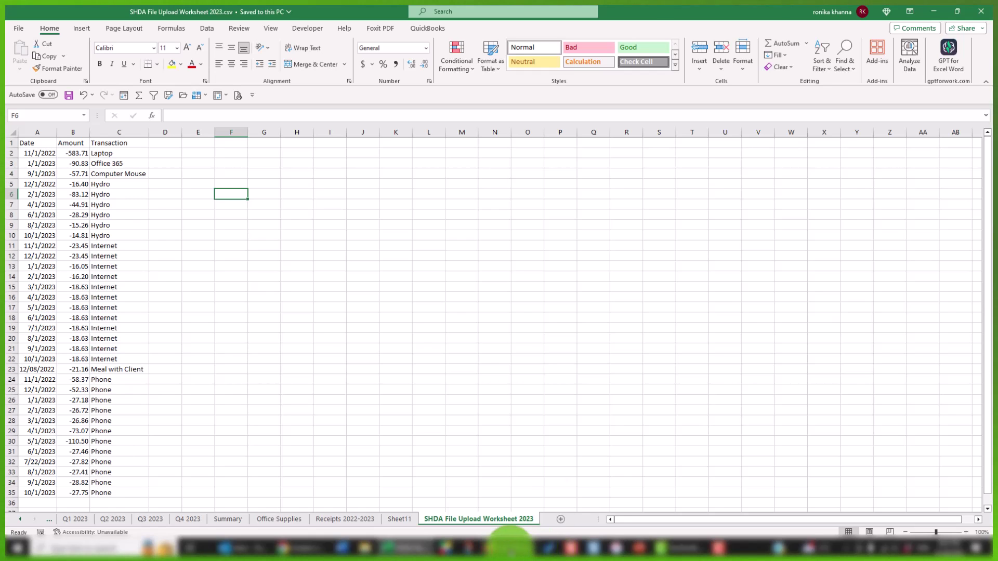
- Return to QuickBooks in Firefox and go to Transactions > Bank transactions
click(508, 546)
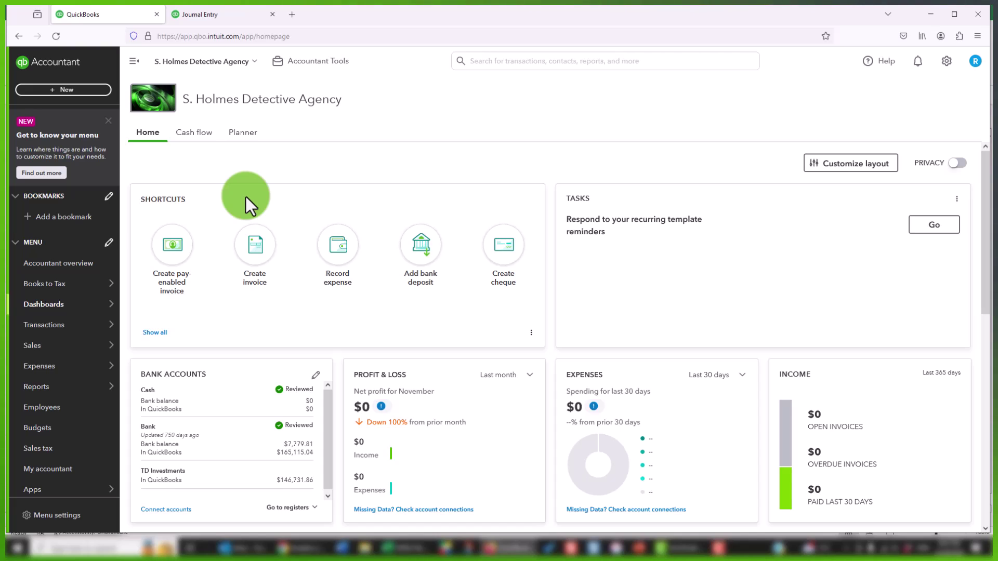
mouse_move(88, 328)
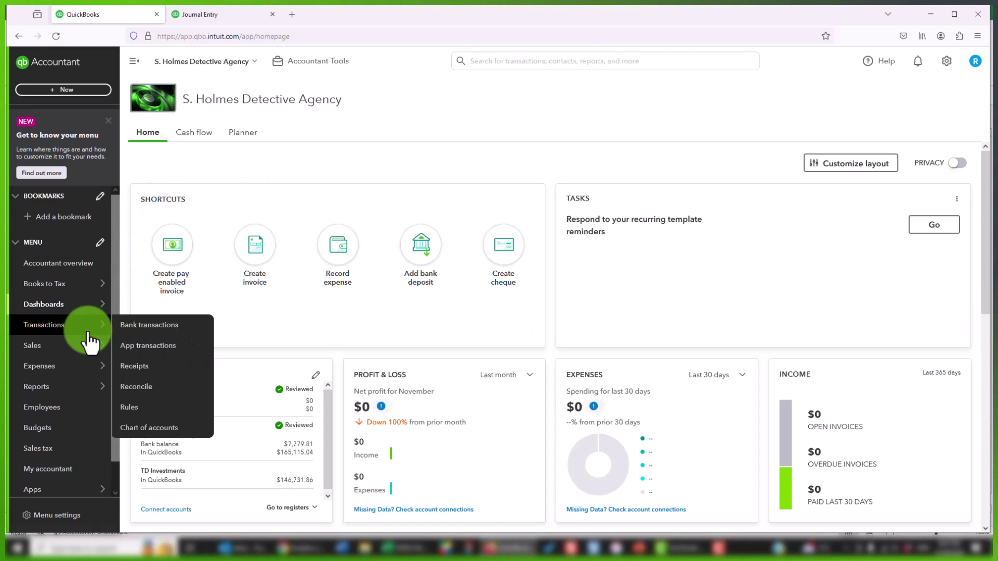
click(156, 330)
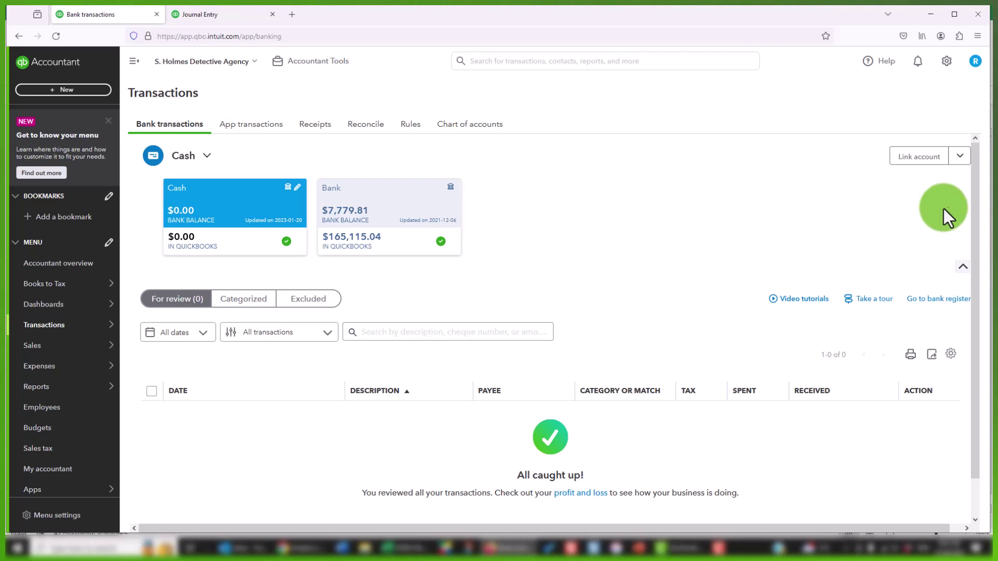
- Upload SHDA File Upload Worksheet 2023.csv from the SHDA Files folder and continue
click(959, 156)
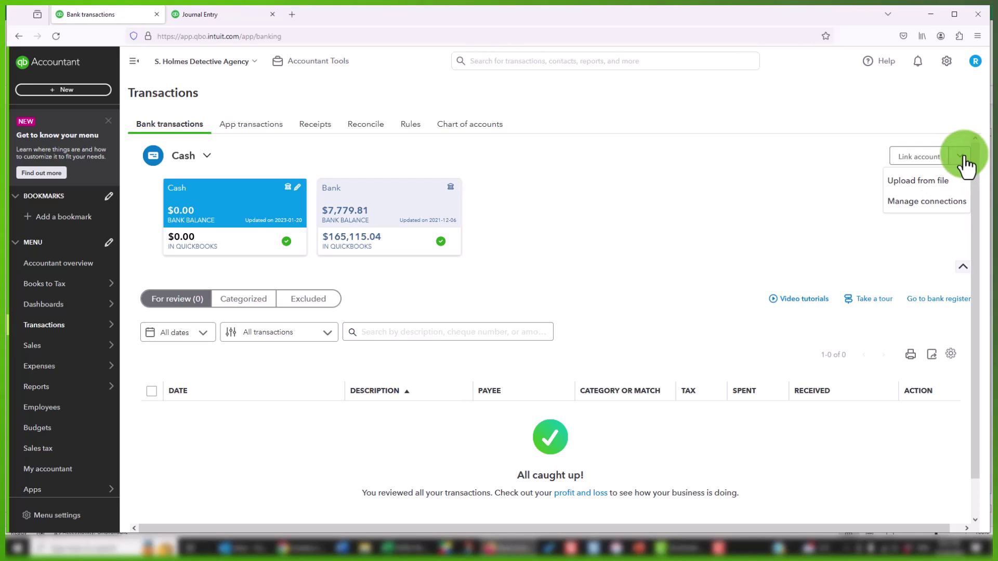
click(930, 182)
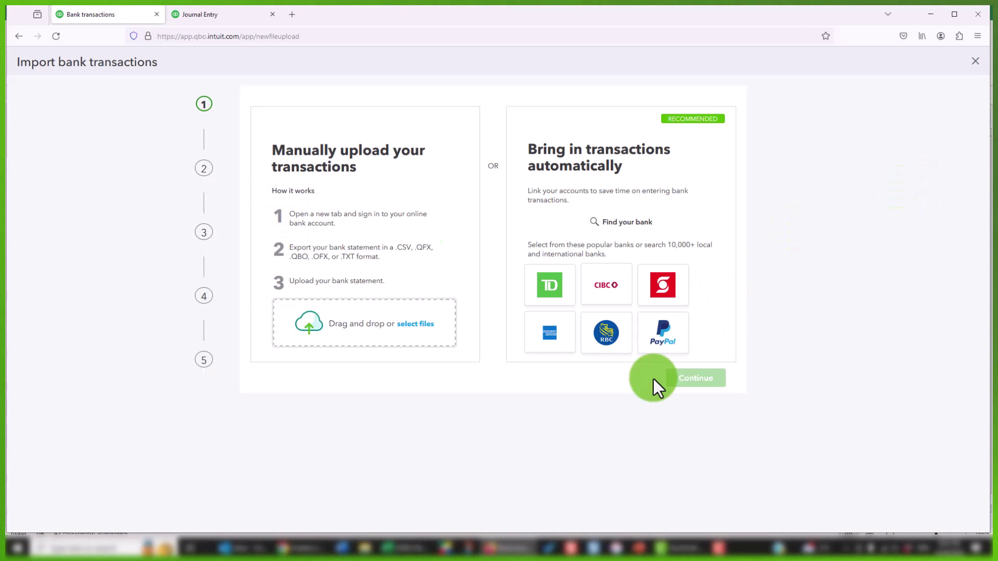
click(419, 324)
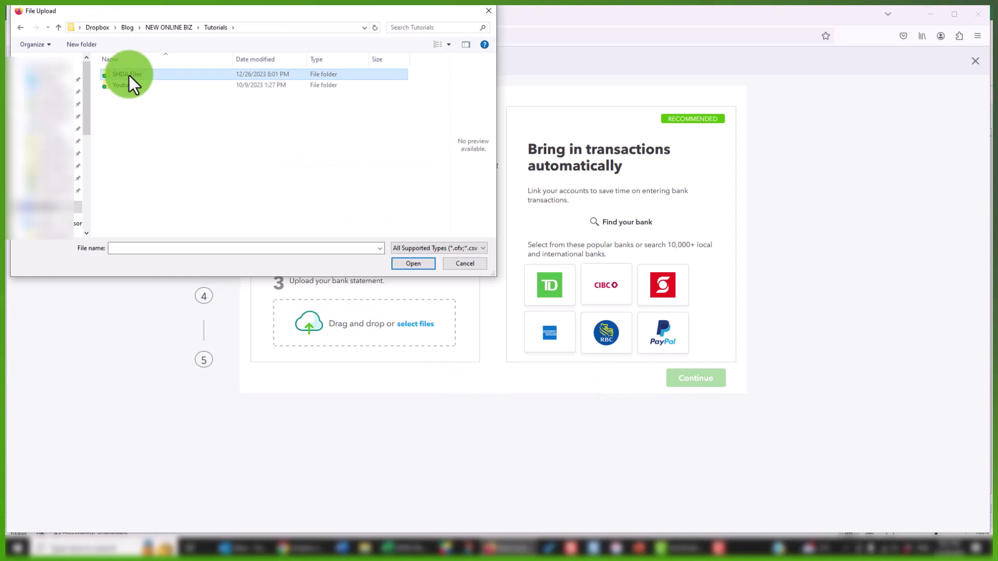
double_click(129, 76)
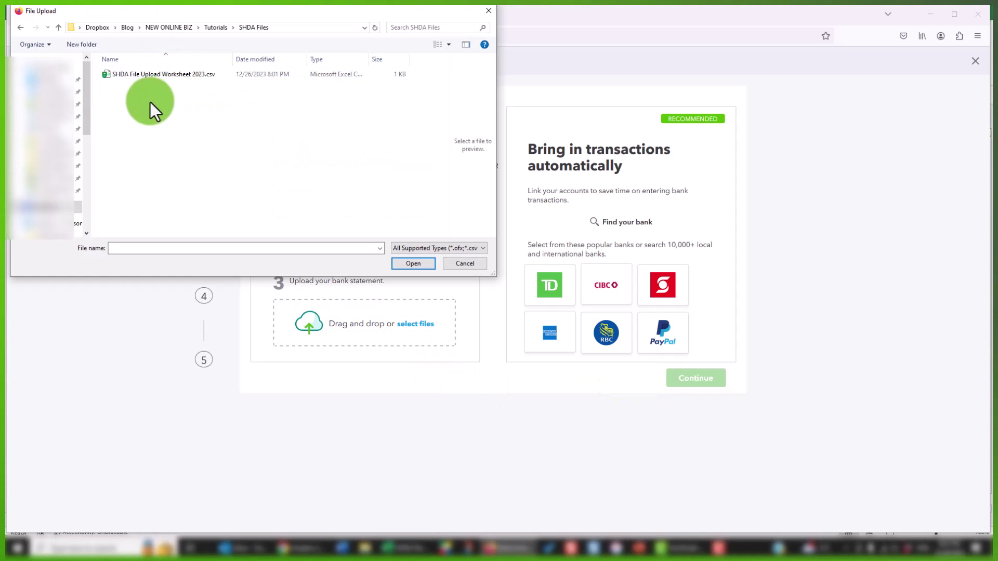
click(158, 77)
click(405, 266)
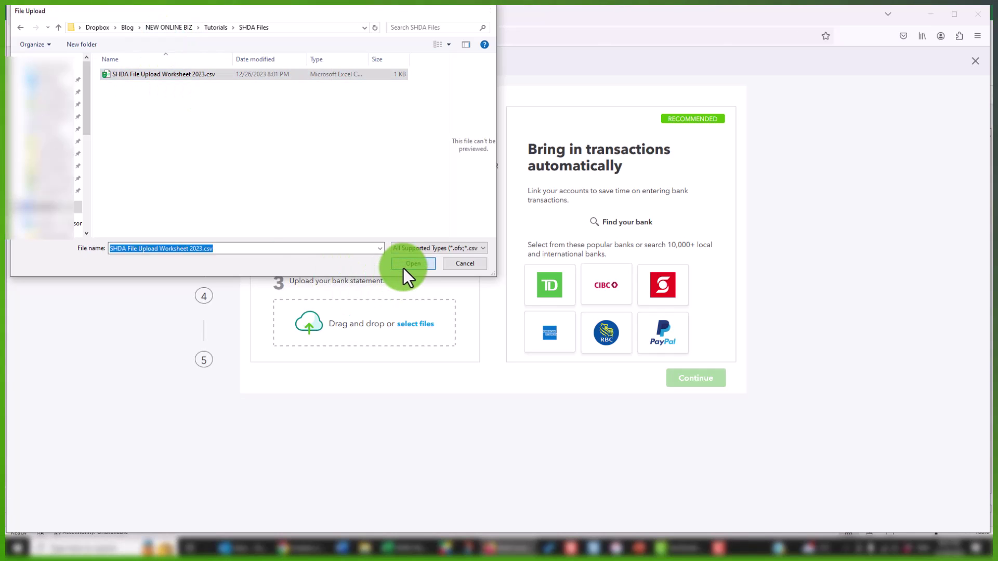
click(706, 391)
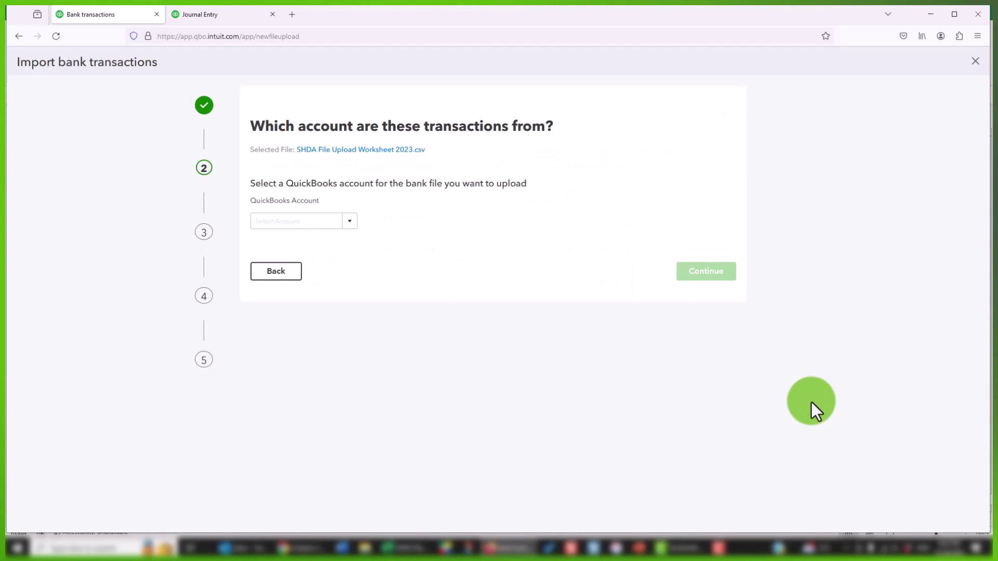
- Begin adding a new Bank-type account, then cancel it
click(349, 222)
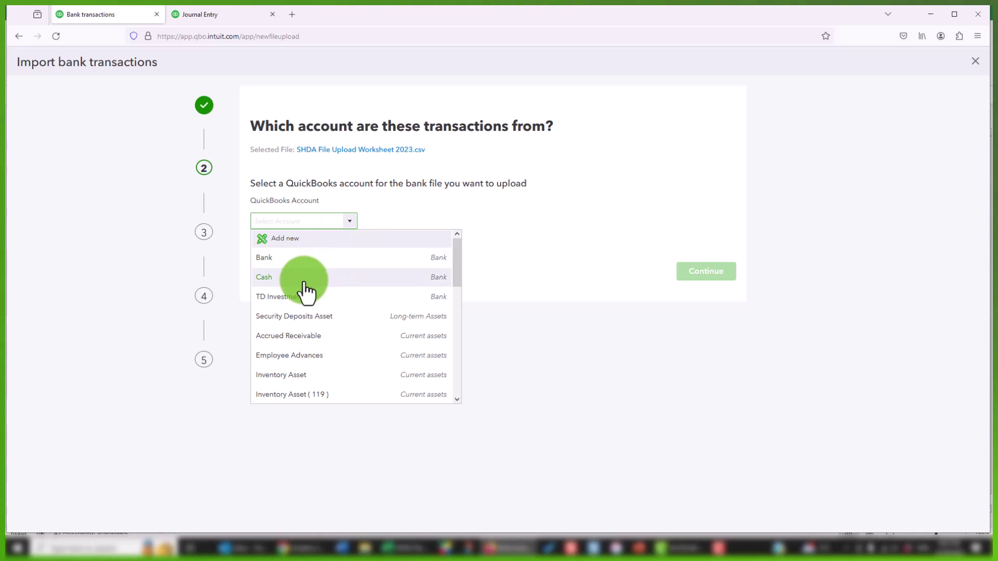
click(292, 240)
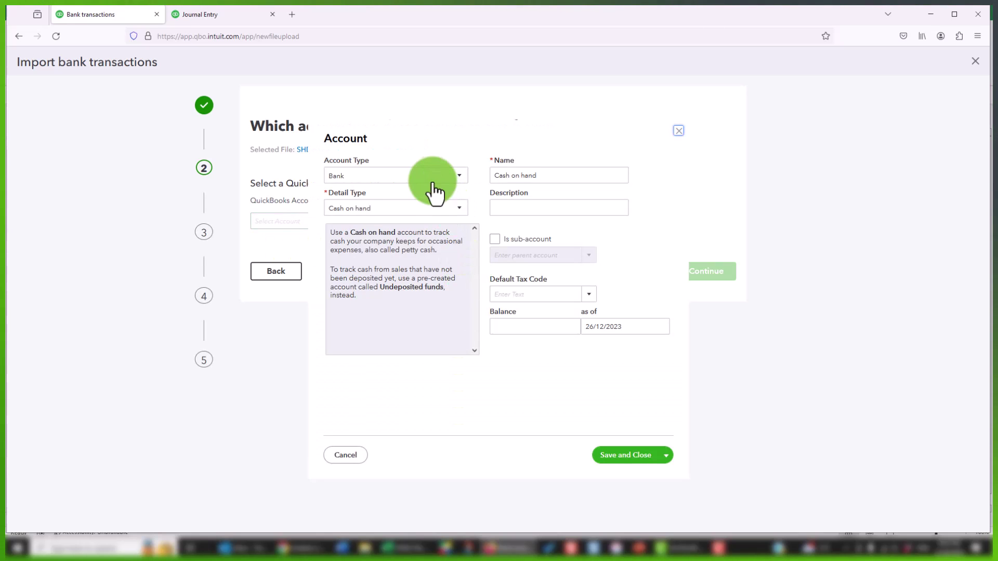
click(371, 190)
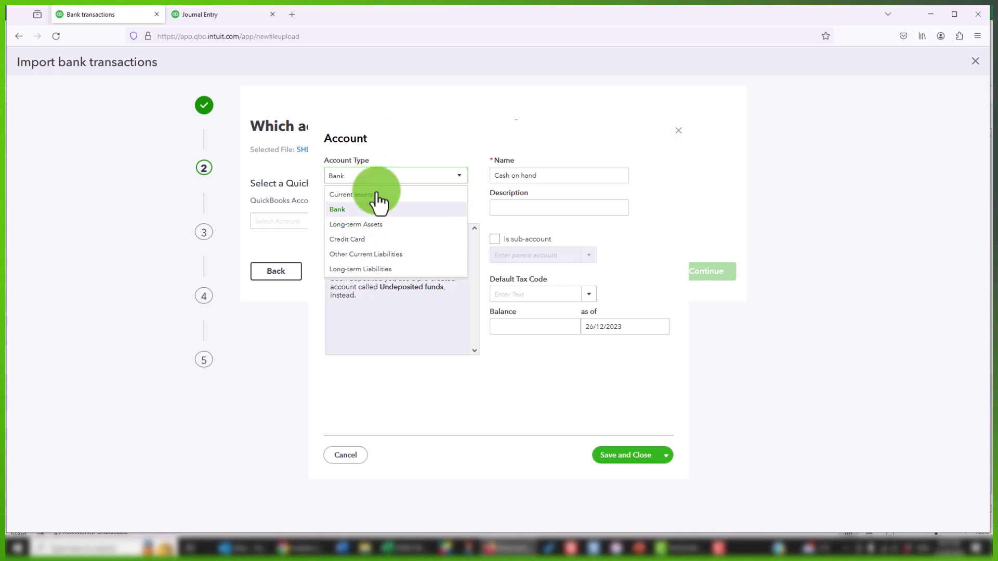
click(380, 178)
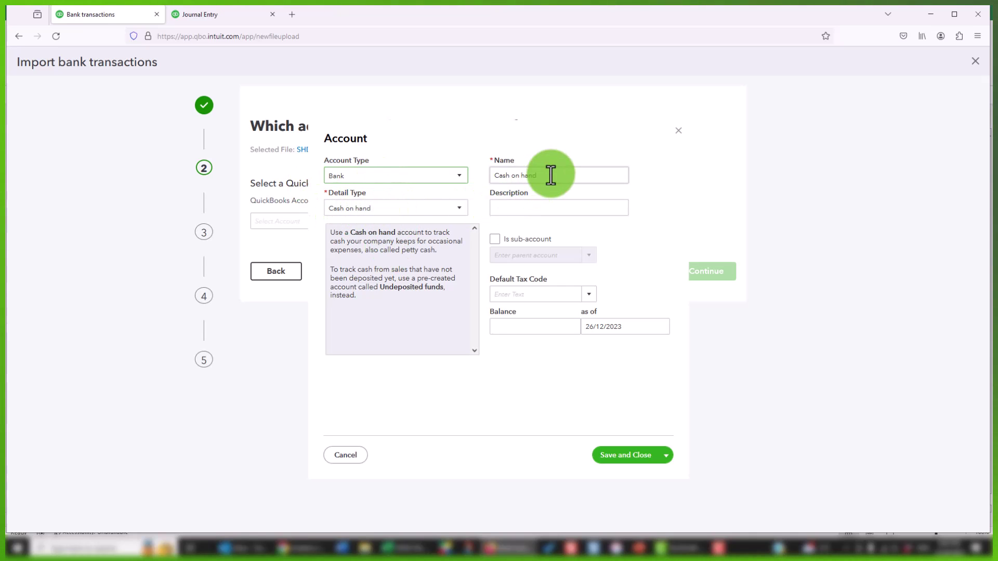
click(344, 456)
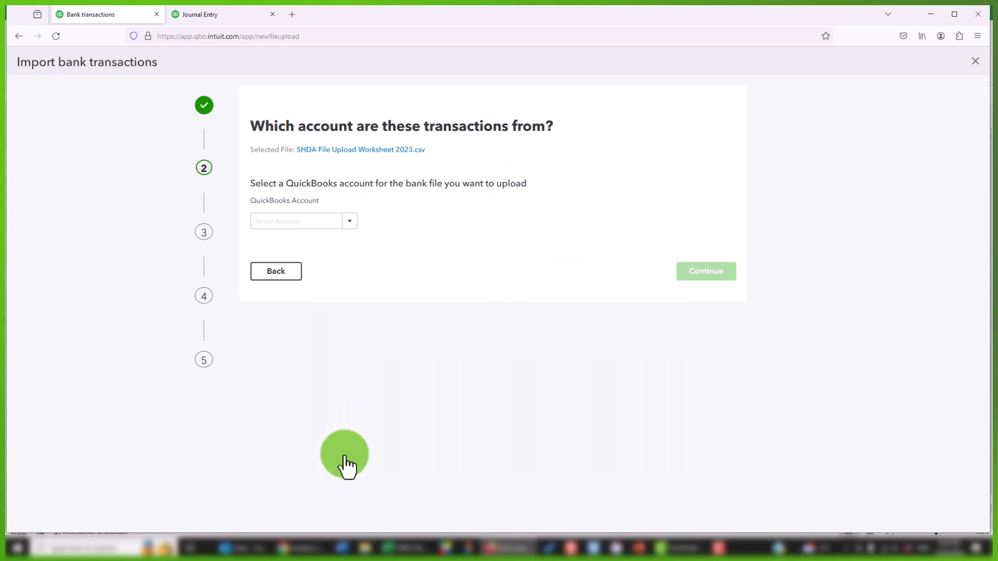
- Select Cash as the QuickBooks account and continue to file setup
click(342, 229)
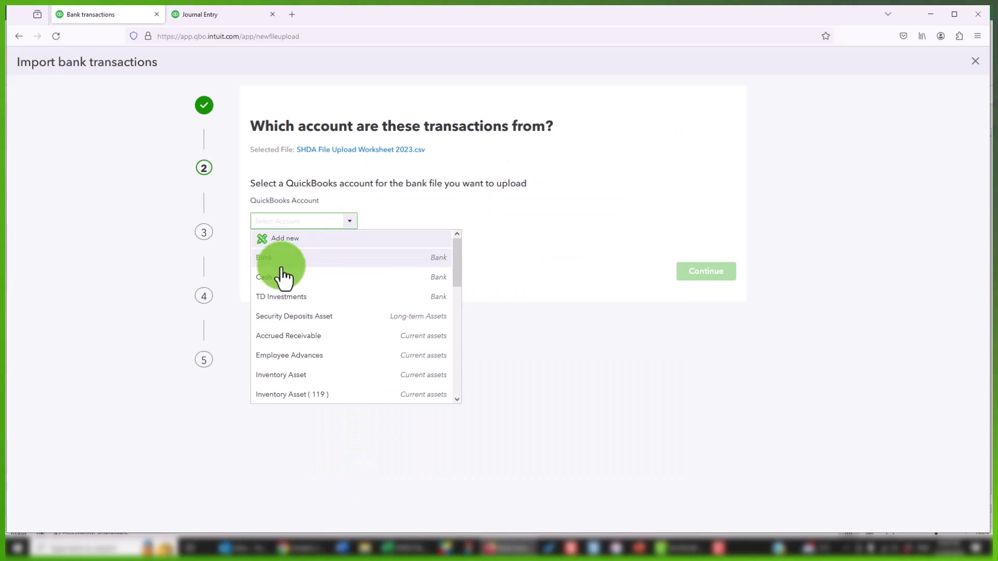
click(278, 280)
click(707, 280)
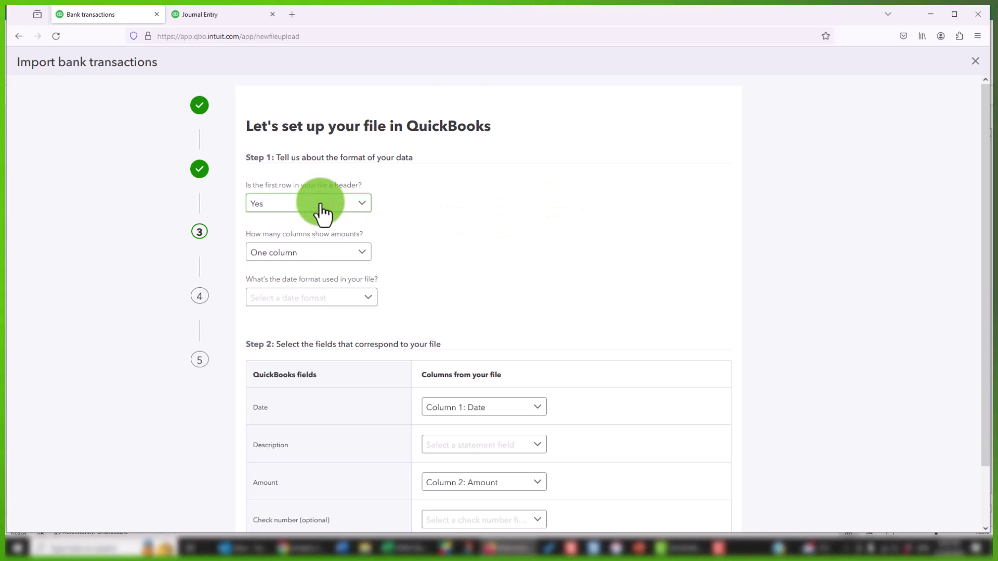
- Leave 'How many columns show amounts?' at One column, then return to the Excel worksheet
click(333, 257)
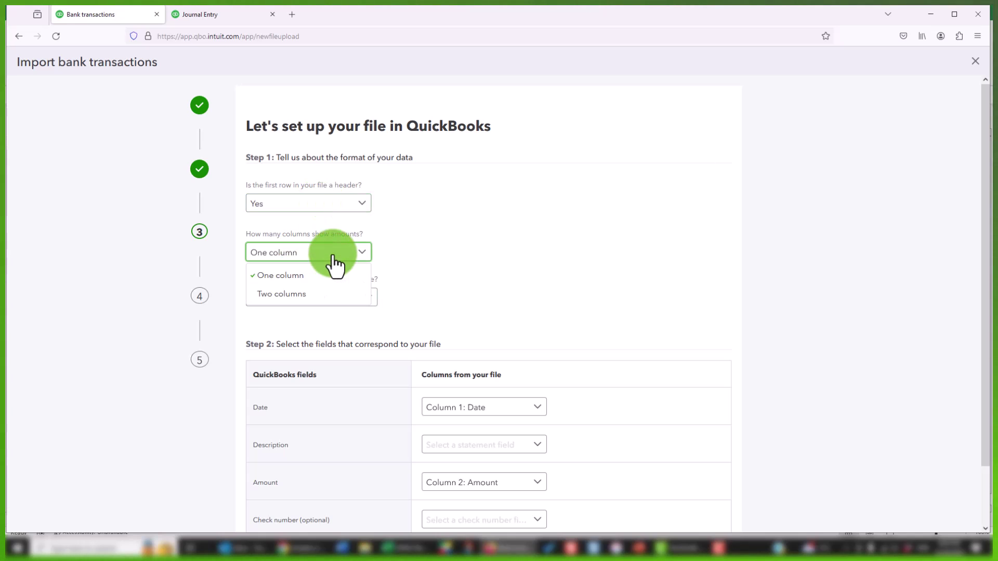
click(333, 258)
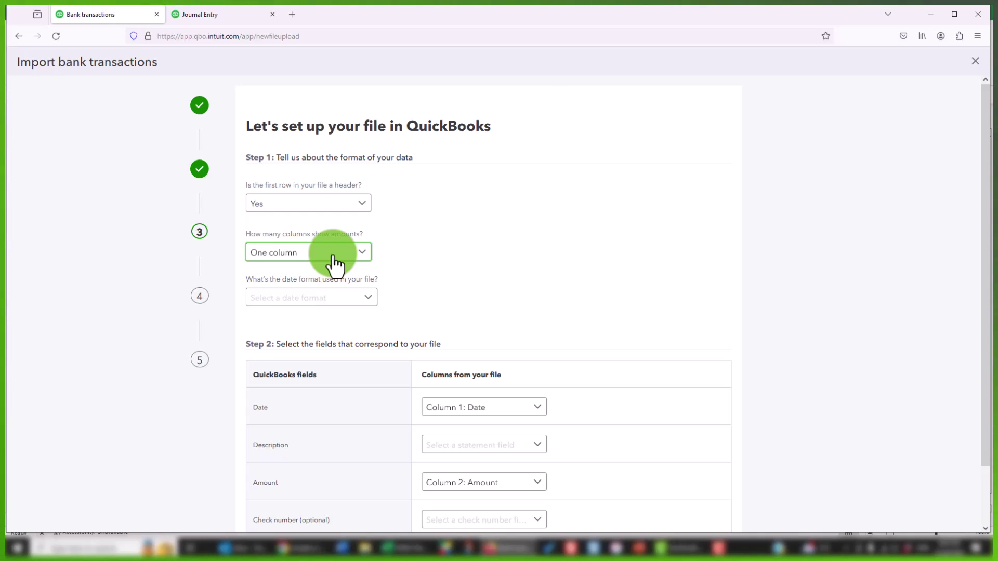
click(410, 545)
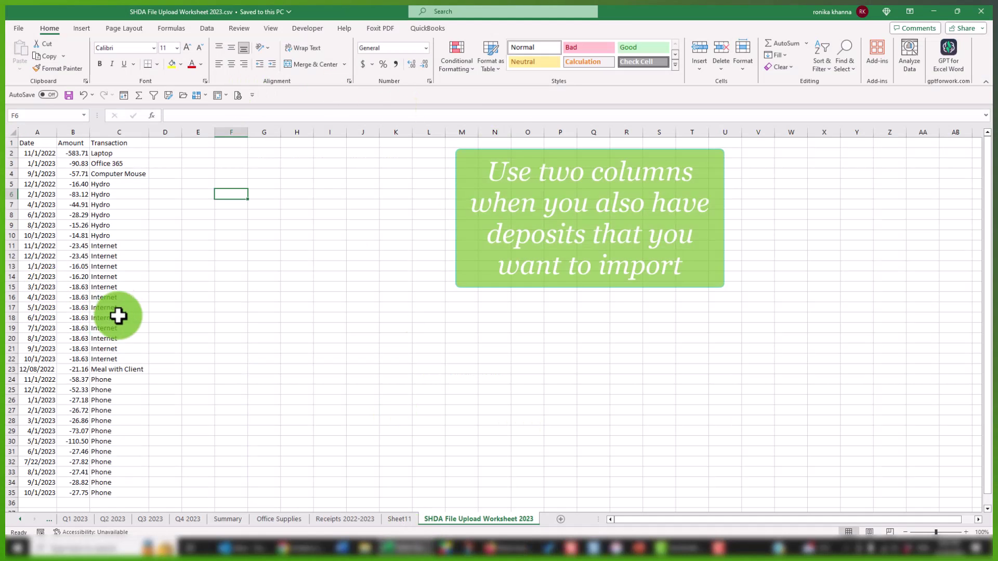
- Insert a Deposits column before Transaction with 100 entered in C2
click(105, 129)
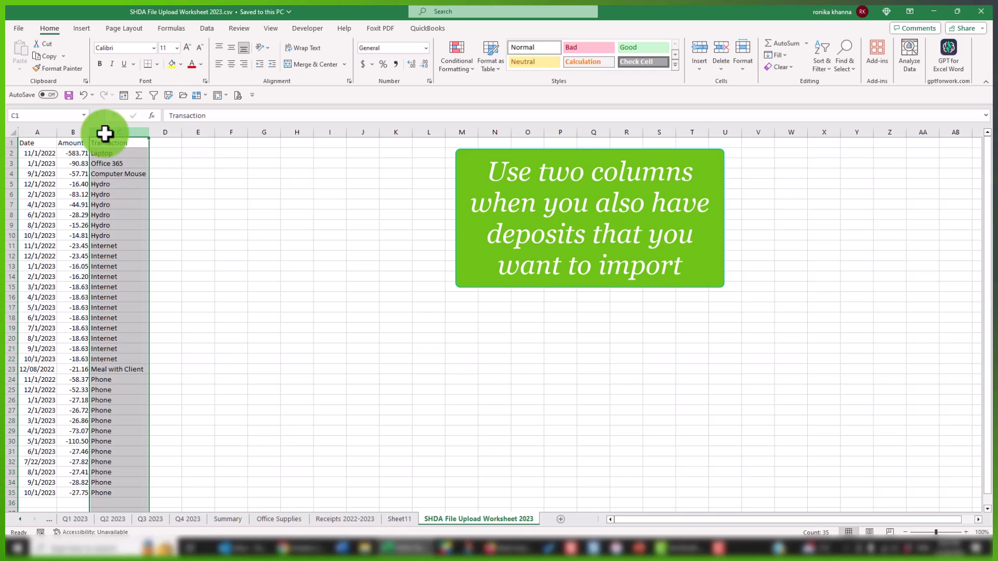
right_click(118, 189)
click(152, 294)
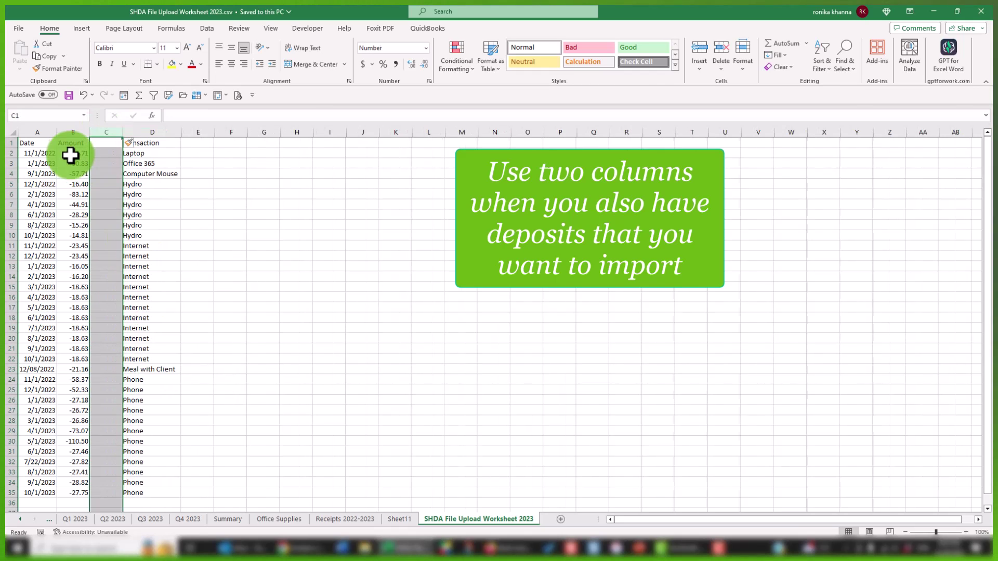
click(106, 142)
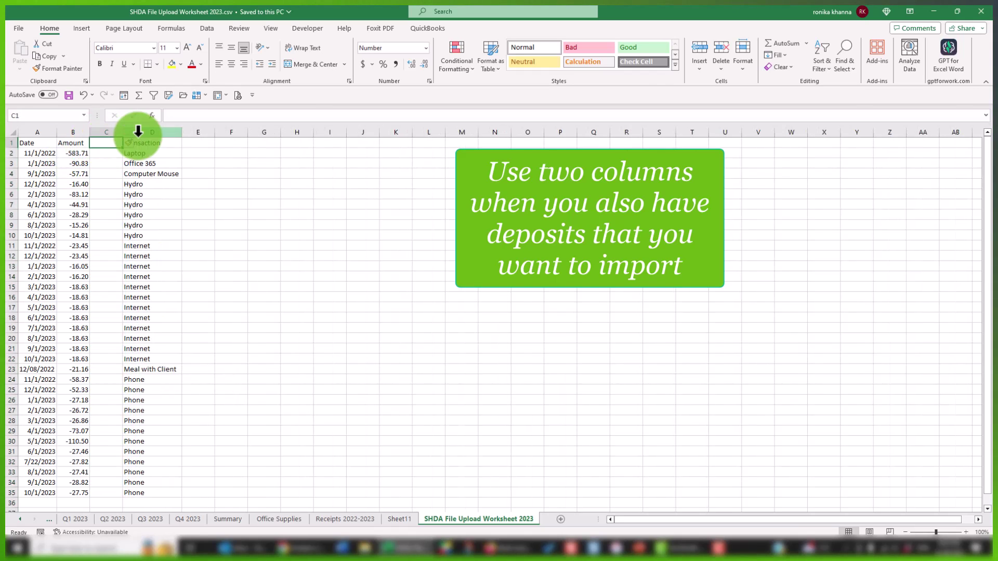
text(Deposits)
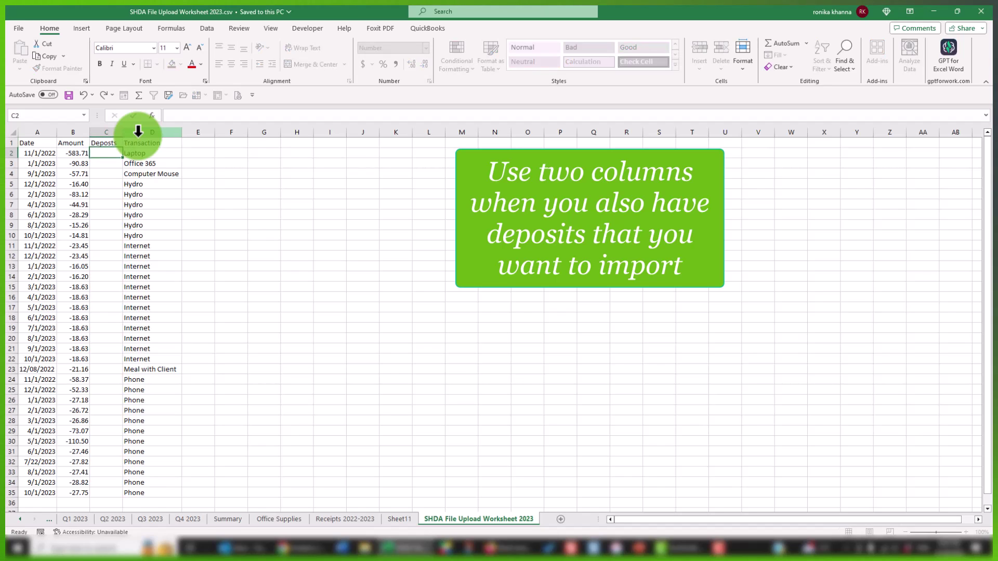
key(Return)
text(100)
key(Return)
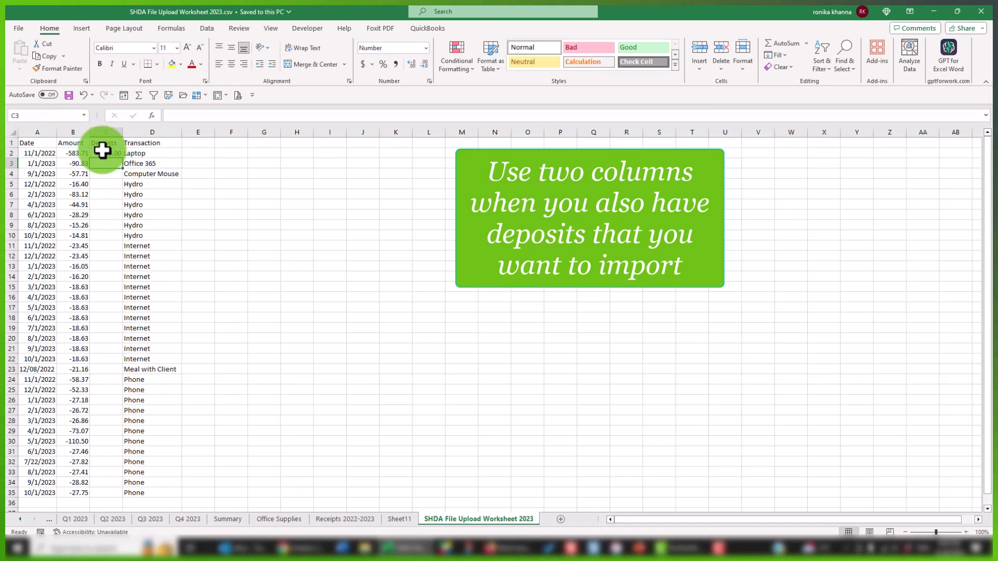
- Insert a blank row 3 and move the 100 deposit down to C3
click(11, 164)
right_click(11, 164)
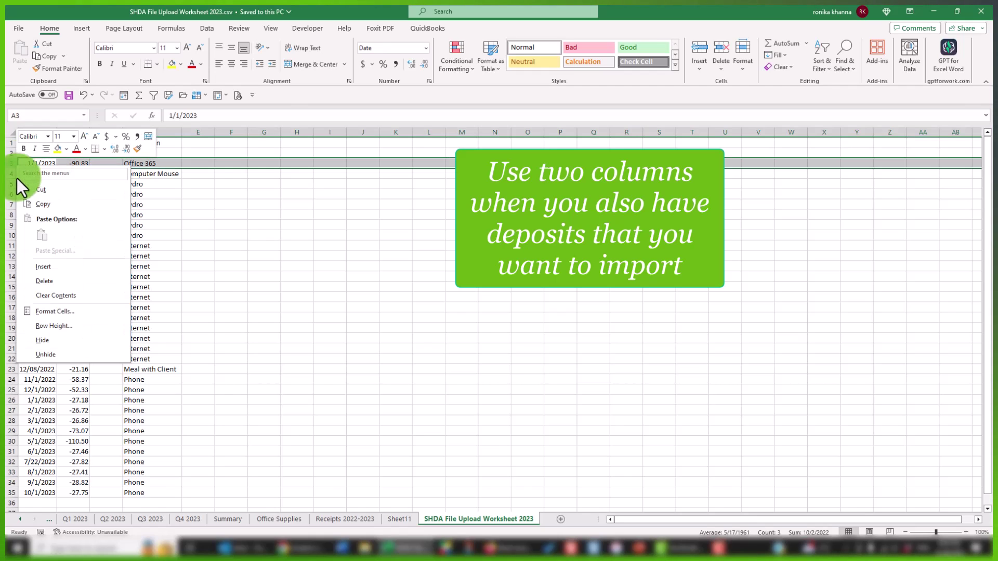
click(55, 269)
click(109, 153)
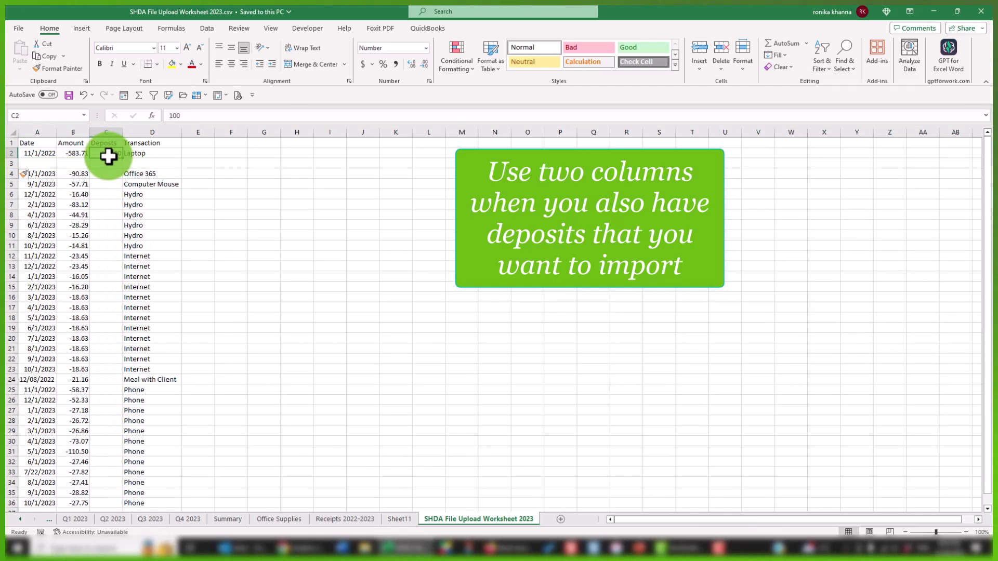
mouse_move(108, 156)
mouse_down()
mouse_move(107, 178)
mouse_move(107, 163)
mouse_up()
click(305, 187)
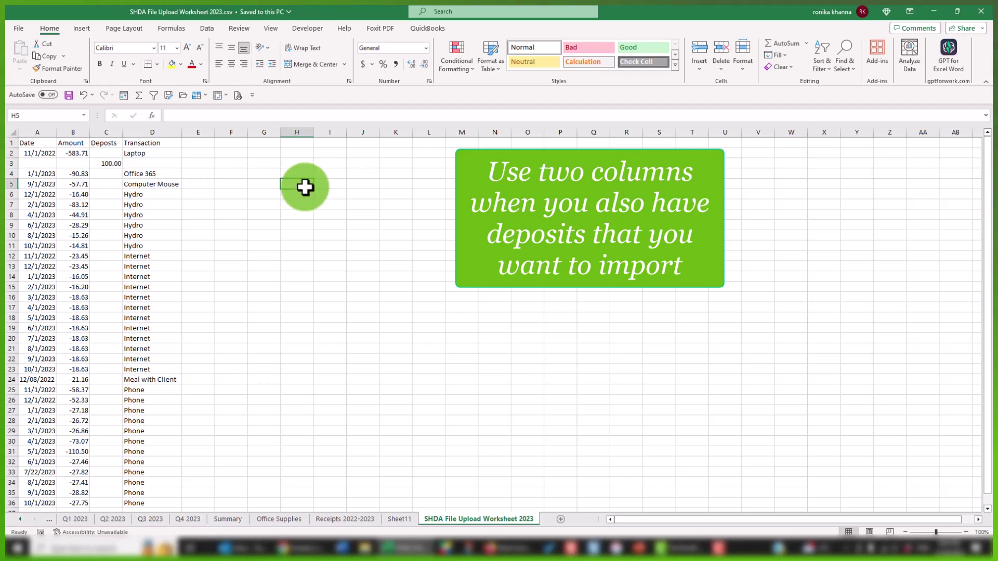
- Set the import date format to MM/dd/yyyy
click(678, 546)
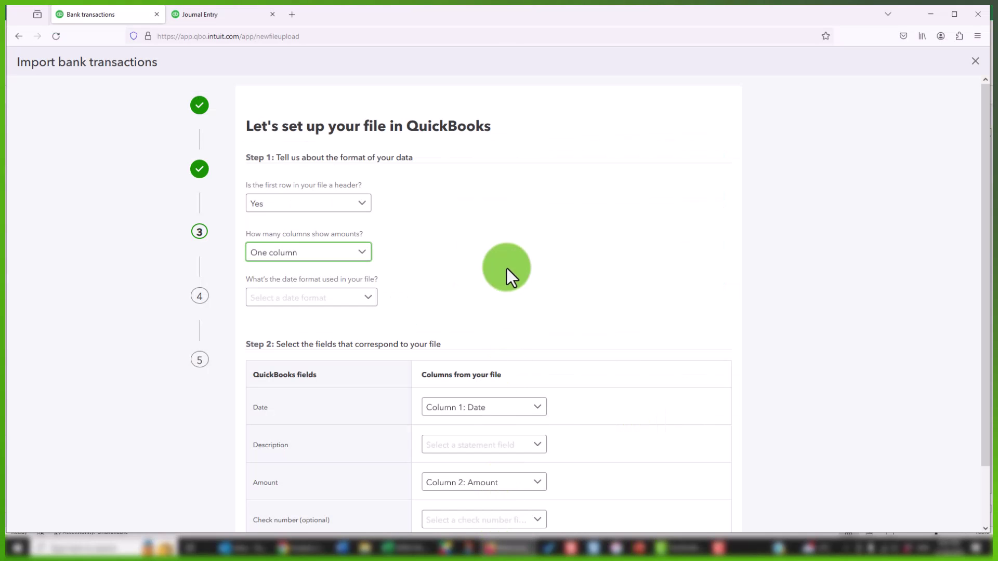
click(368, 299)
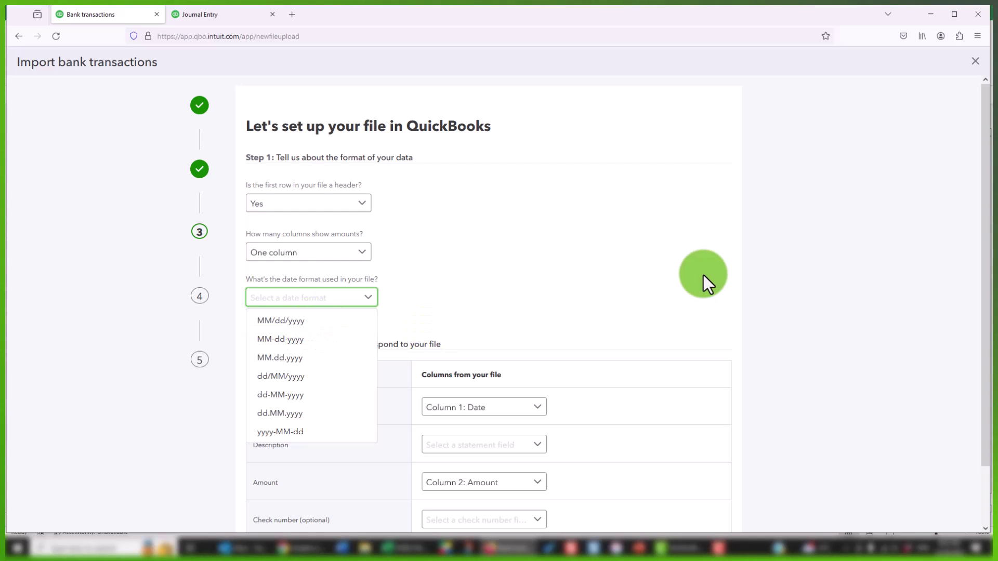
click(293, 327)
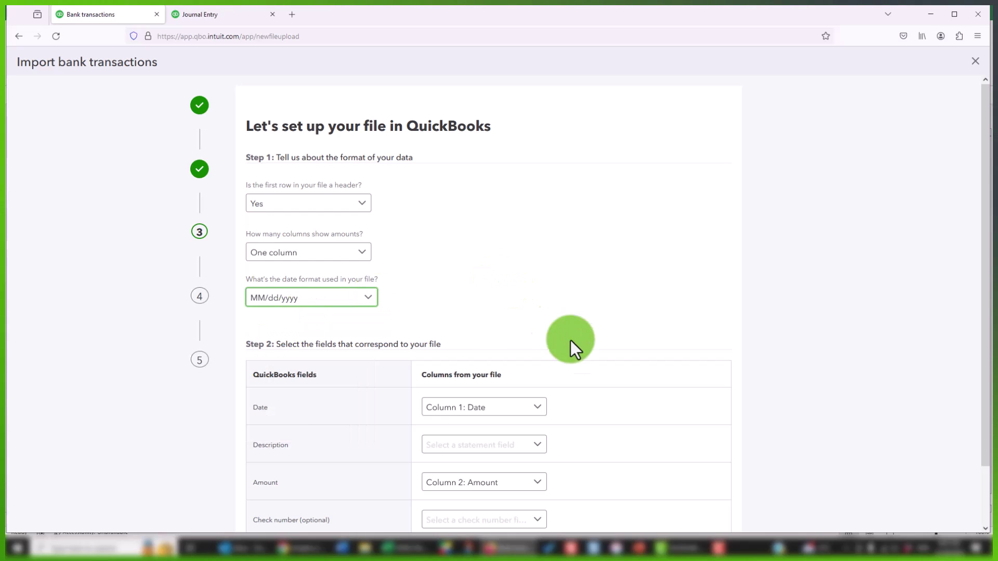
scroll(654, 433, down, 2)
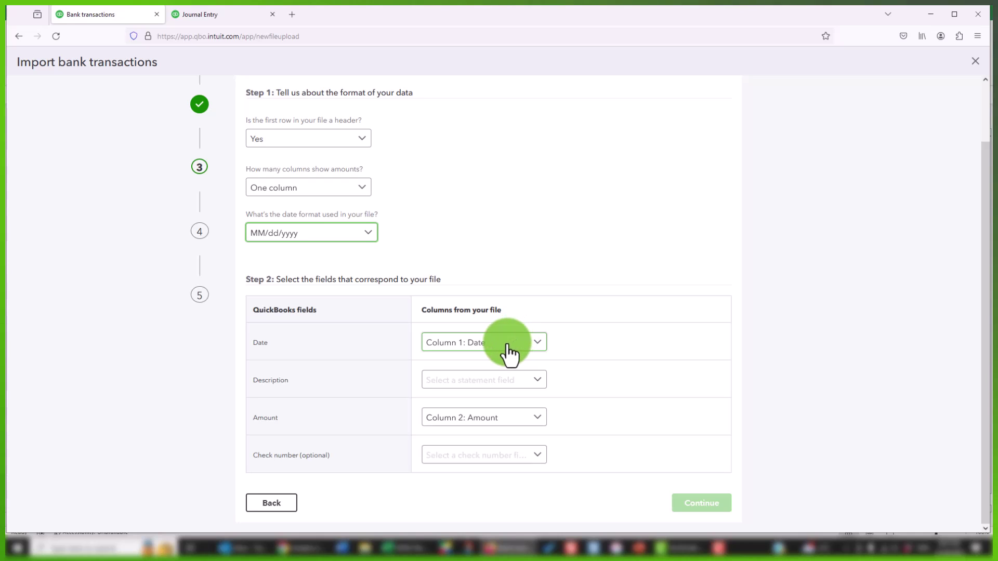
- Map Description to Column 3: Transaction, checking the CSV column layout in Excel
click(515, 384)
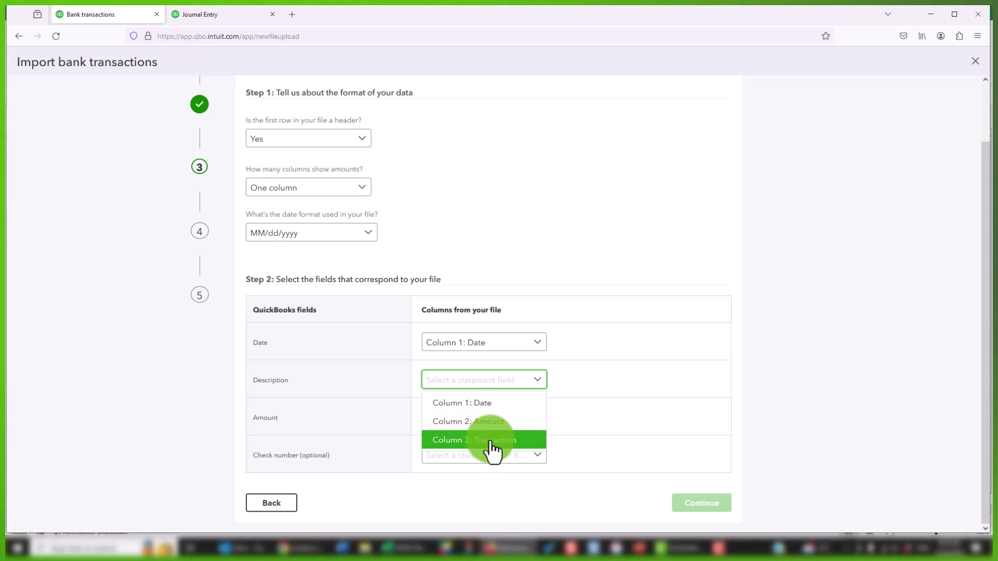
click(490, 441)
click(406, 548)
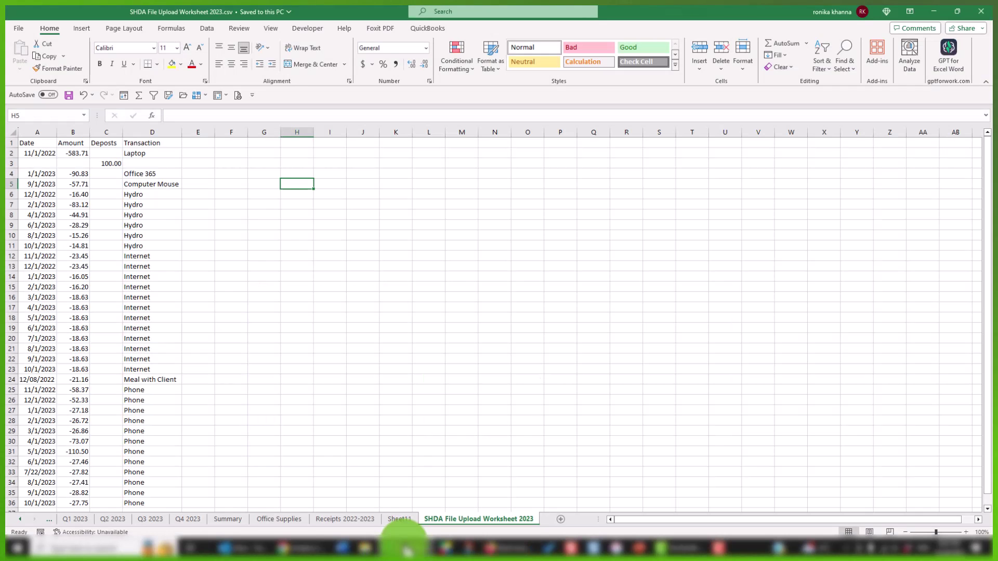
click(406, 549)
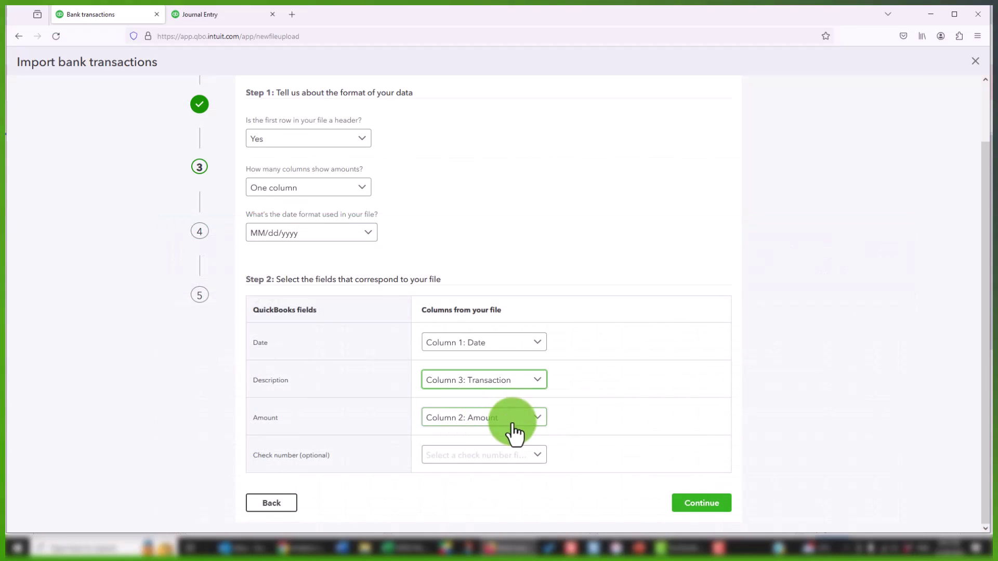
click(514, 389)
click(514, 389)
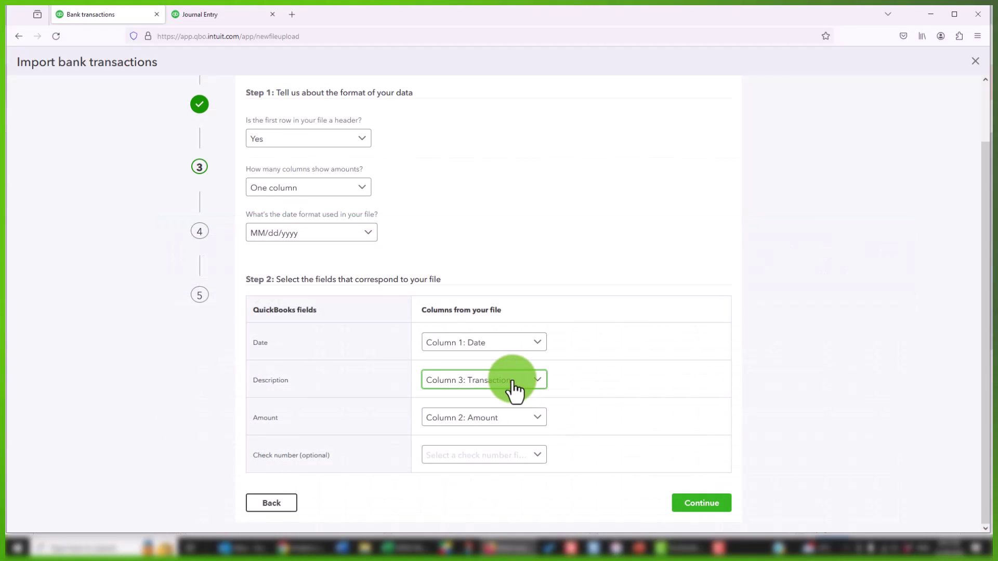
click(389, 548)
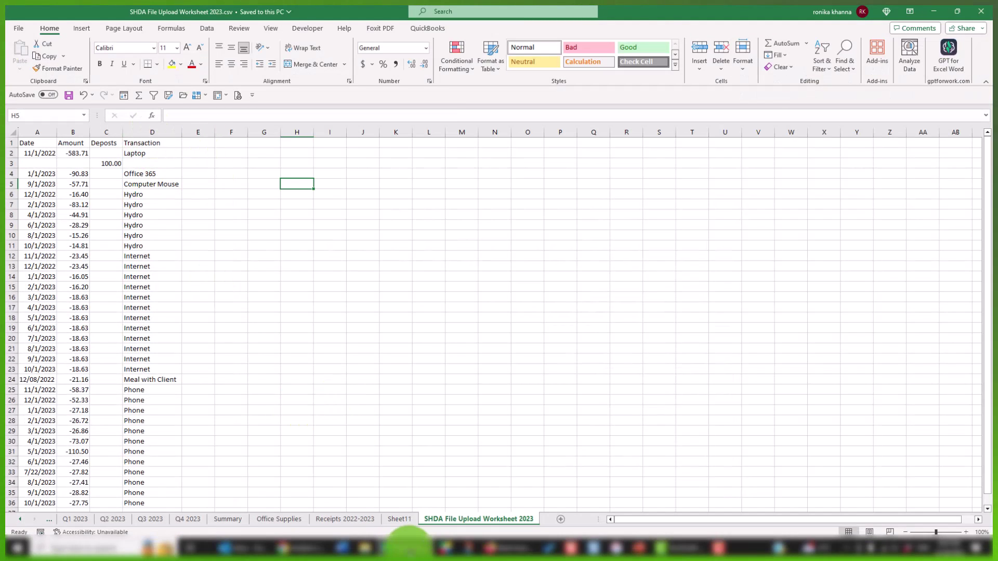
click(406, 548)
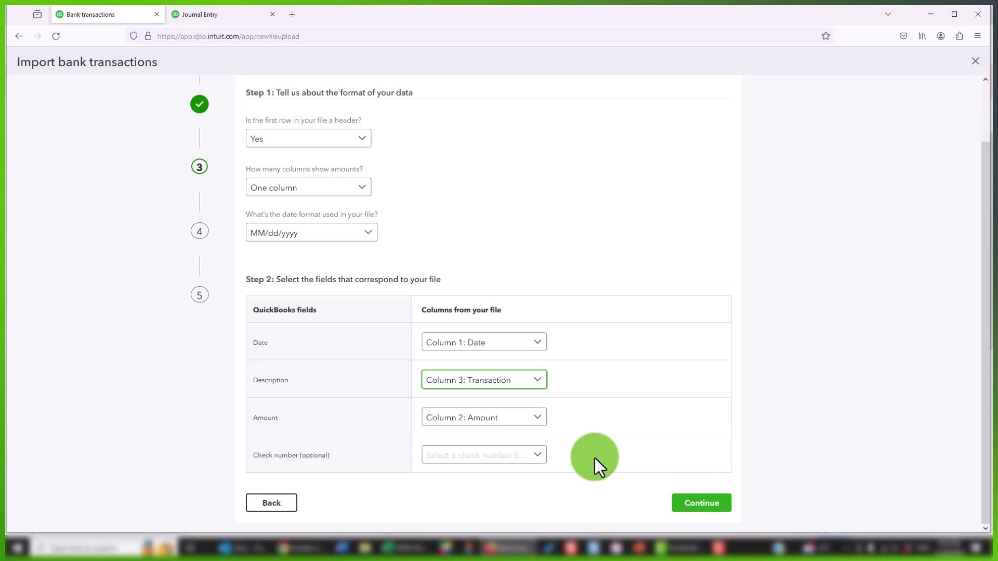
- Select all 34 transactions and import them, confirming the import
click(703, 505)
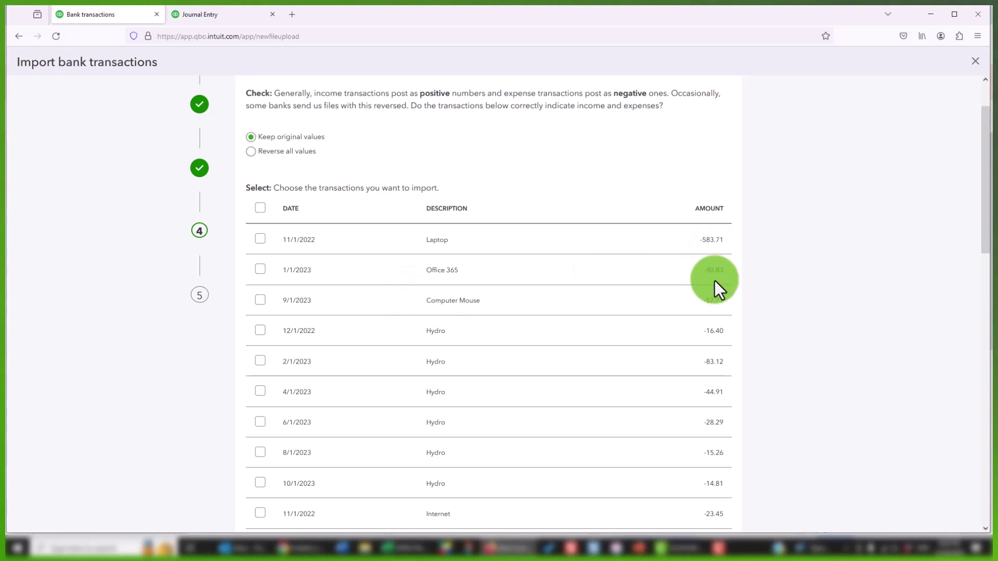
click(260, 207)
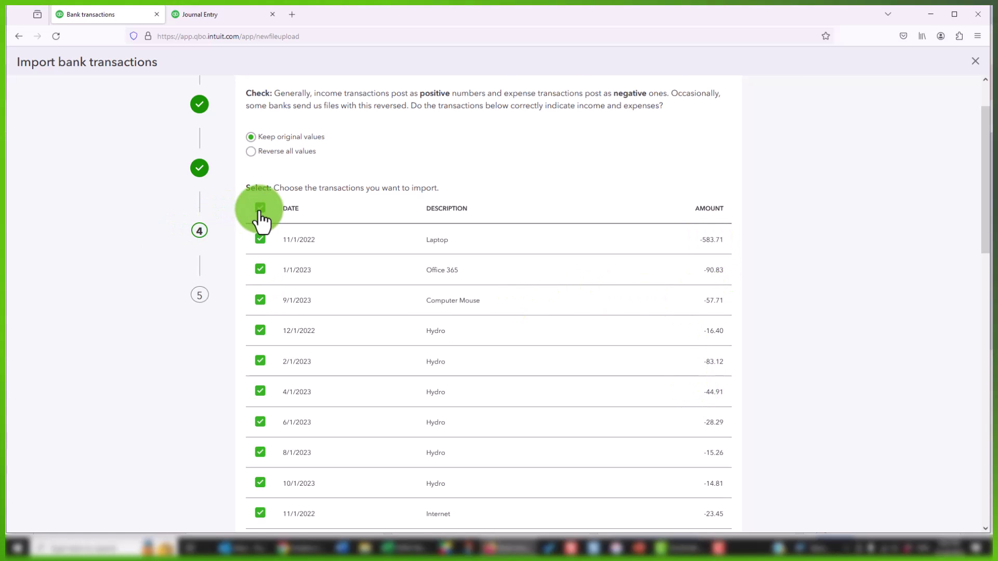
scroll(507, 391, down, 9)
scroll(507, 397, down, 6)
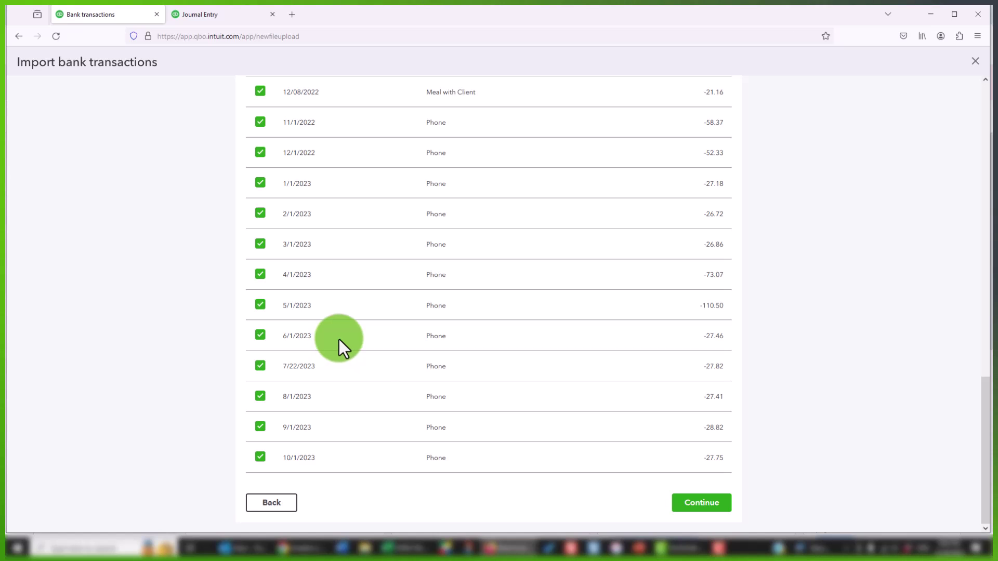
click(261, 337)
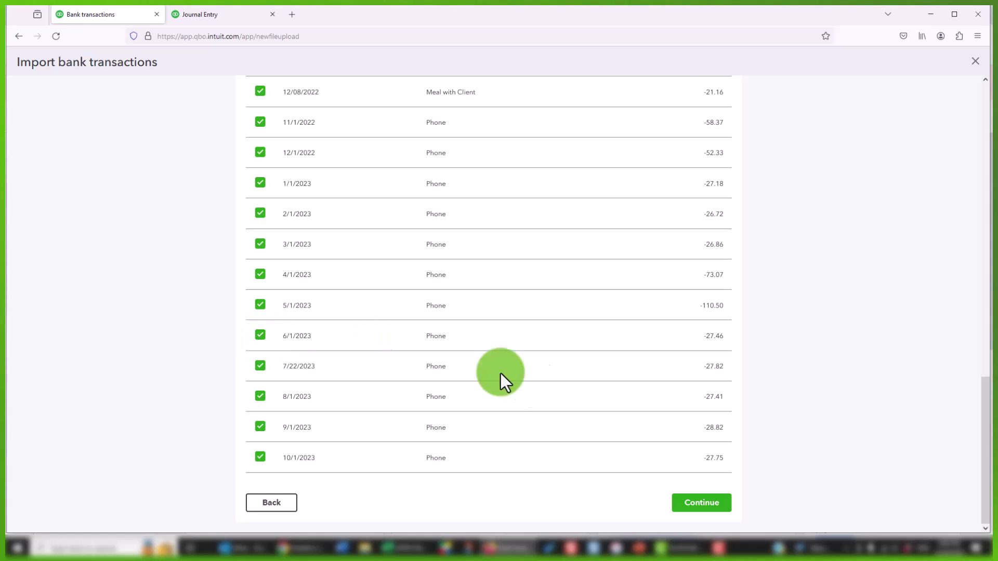
scroll(528, 439, up, 10)
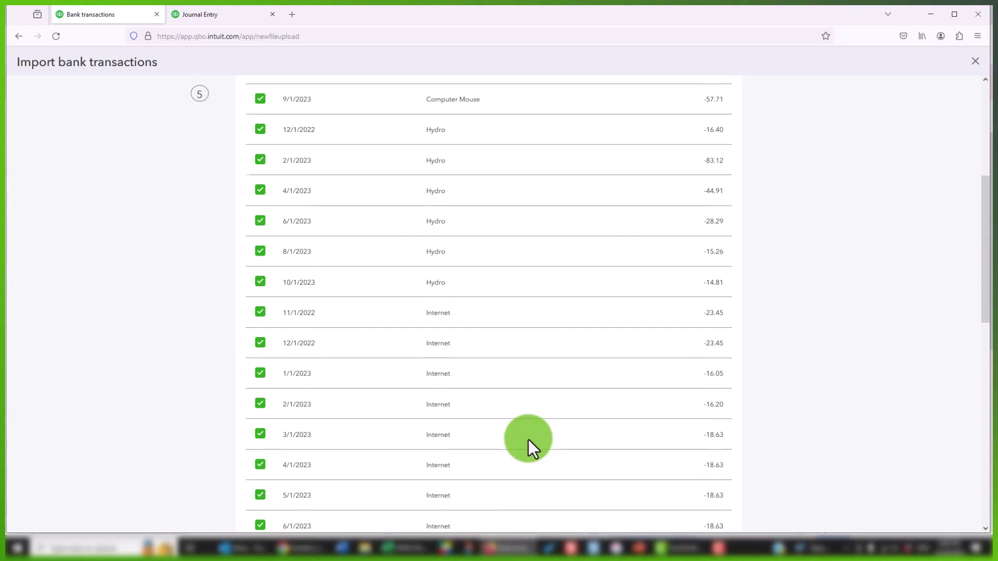
scroll(538, 437, down, 10)
click(703, 503)
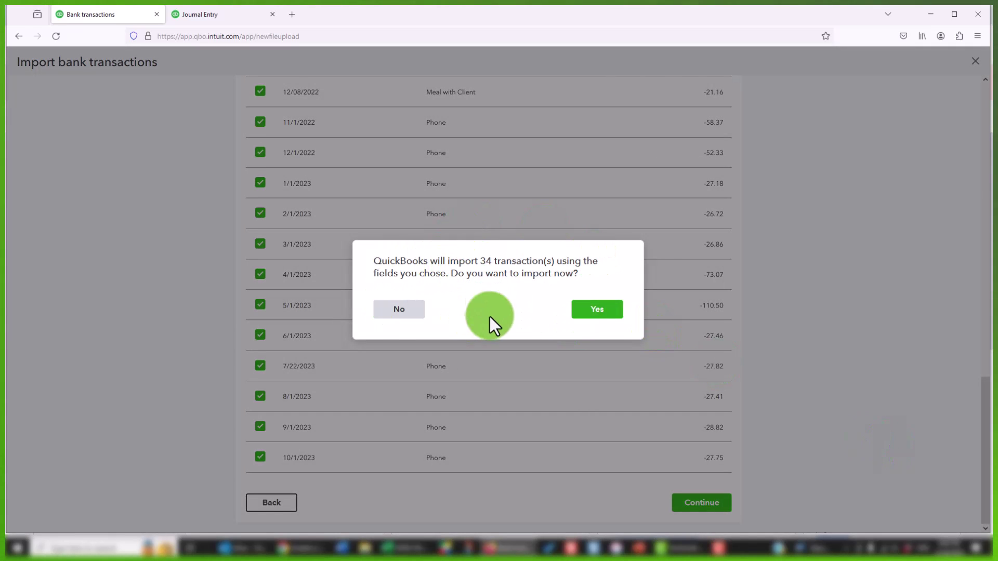
click(595, 310)
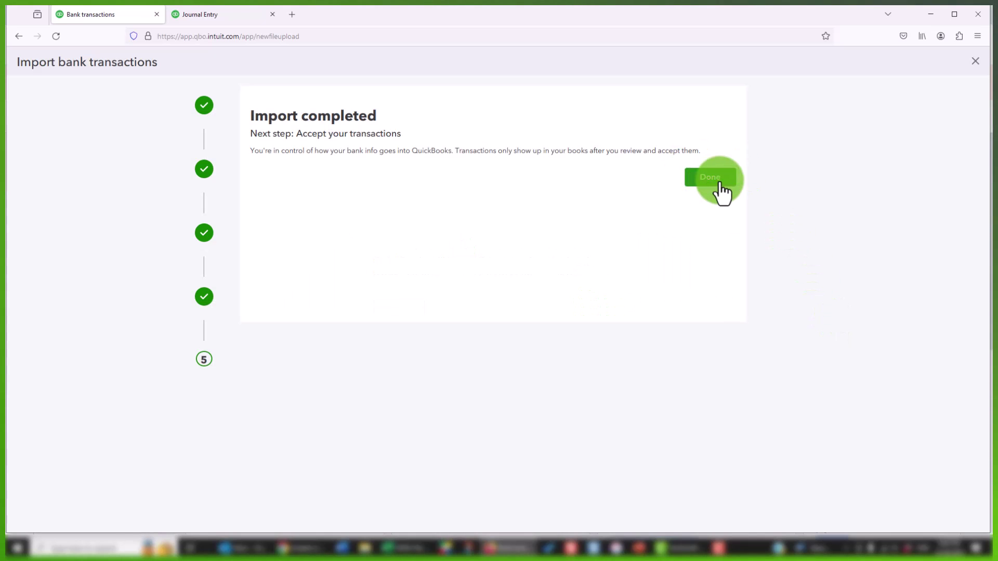
- Finish the import and scan the 34 For review transactions, with their Utilities, Internet and Telephone rule categories
click(716, 179)
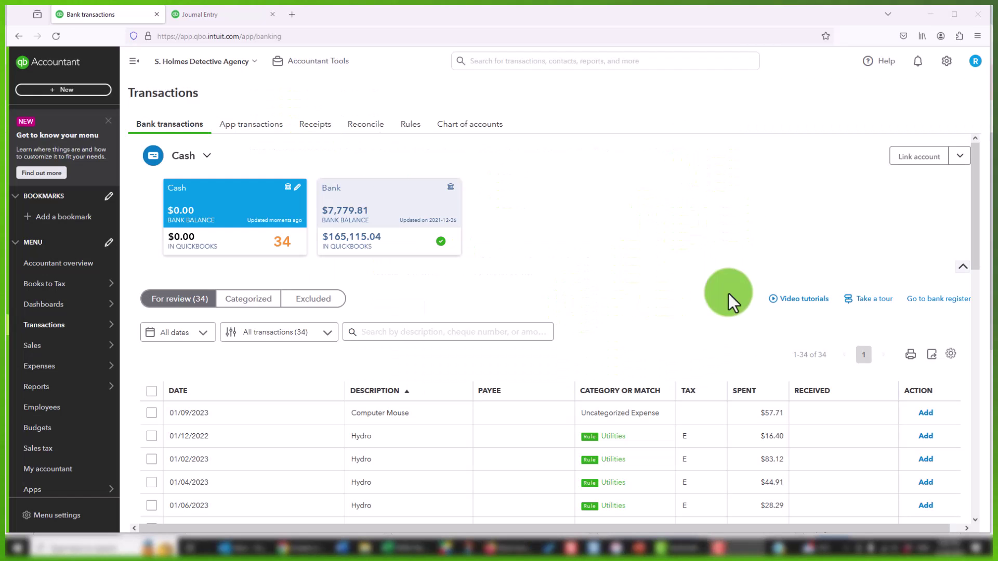
scroll(656, 322, down, 5)
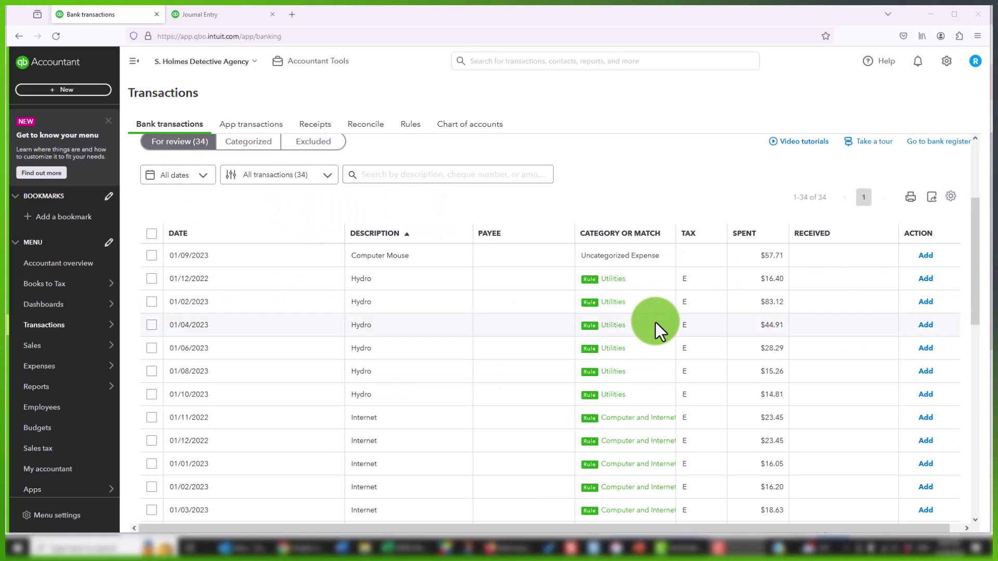
scroll(656, 323, down, 8)
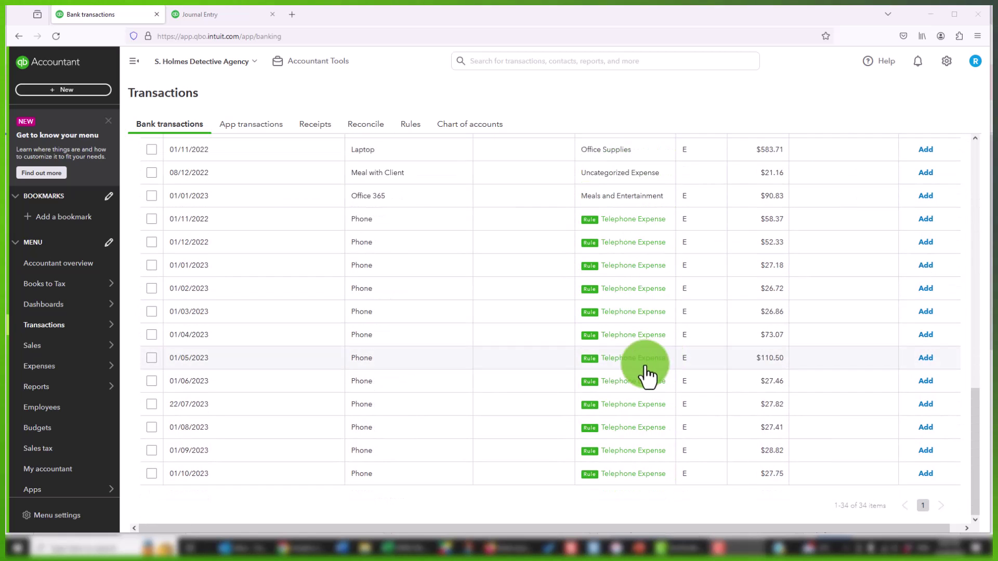
scroll(582, 382, up, 4)
scroll(520, 384, up, 10)
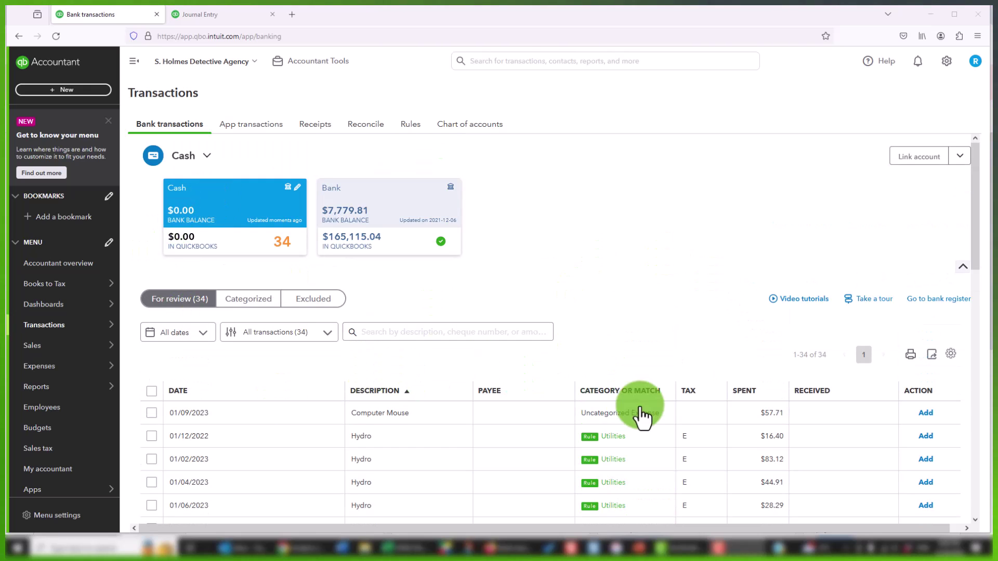
scroll(757, 445, down, 1)
scroll(757, 445, down, 2)
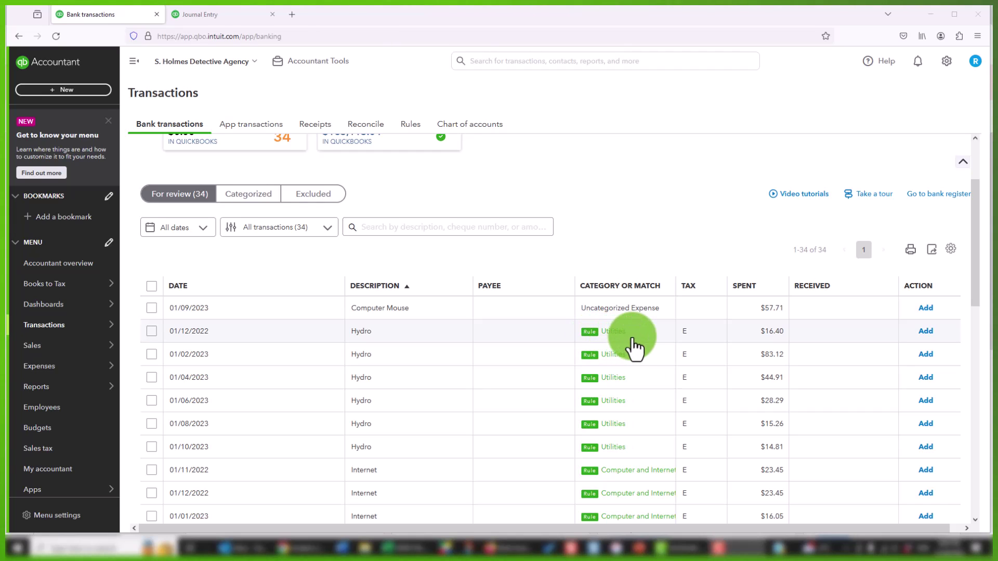
scroll(650, 416, down, 2)
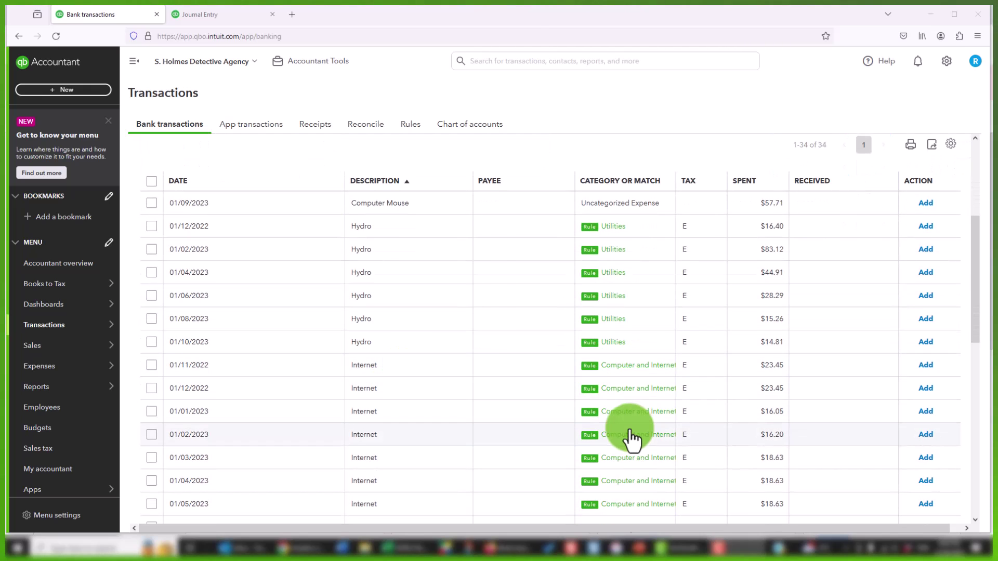
scroll(632, 438, down, 5)
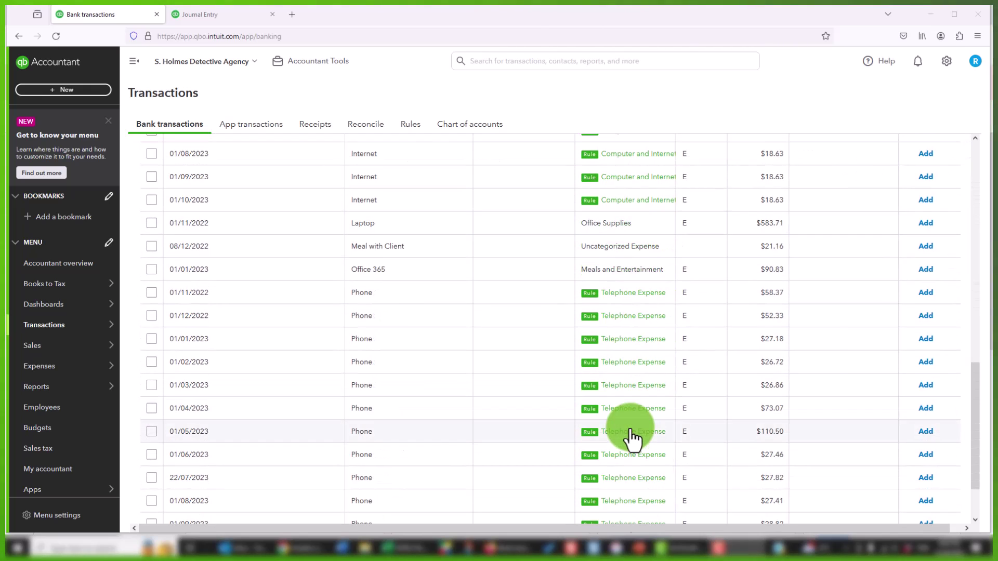
scroll(632, 438, down, 5)
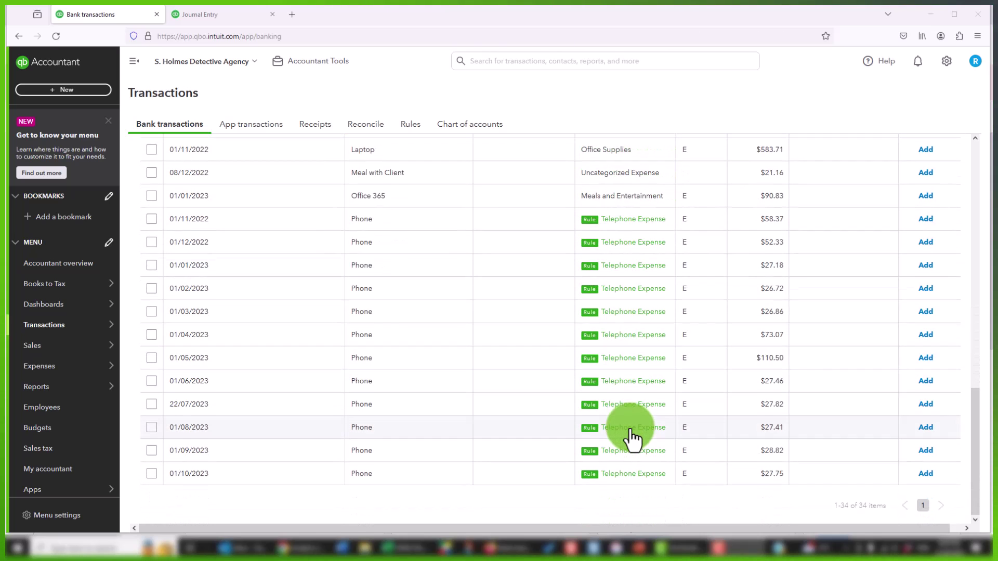
scroll(523, 389, up, 10)
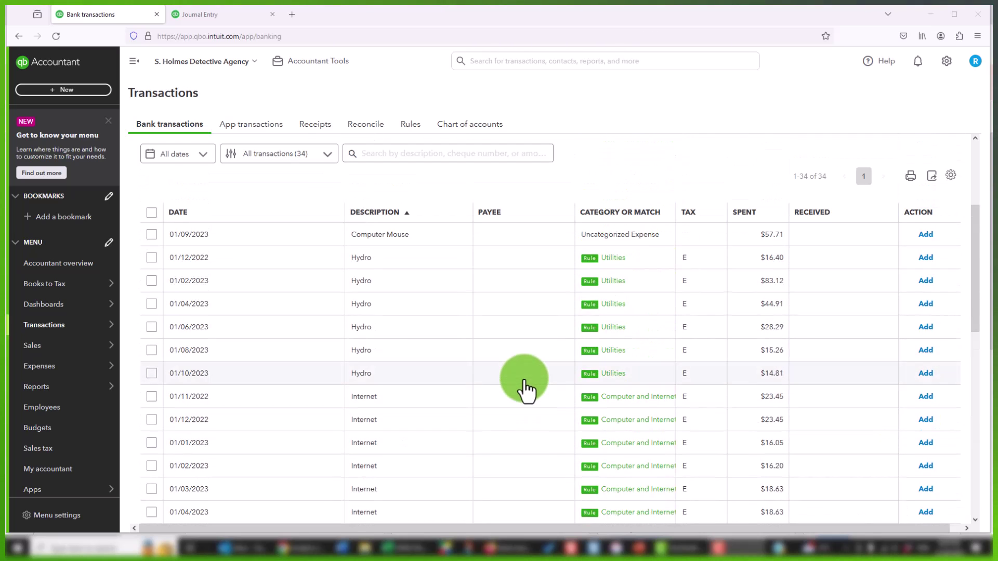
scroll(575, 378, down, 2)
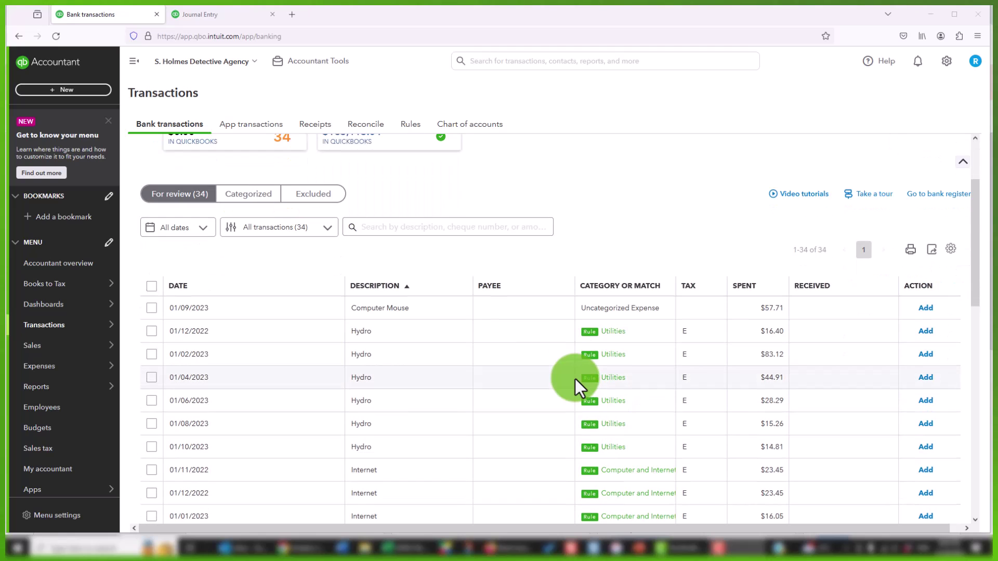
scroll(360, 379, down, 2)
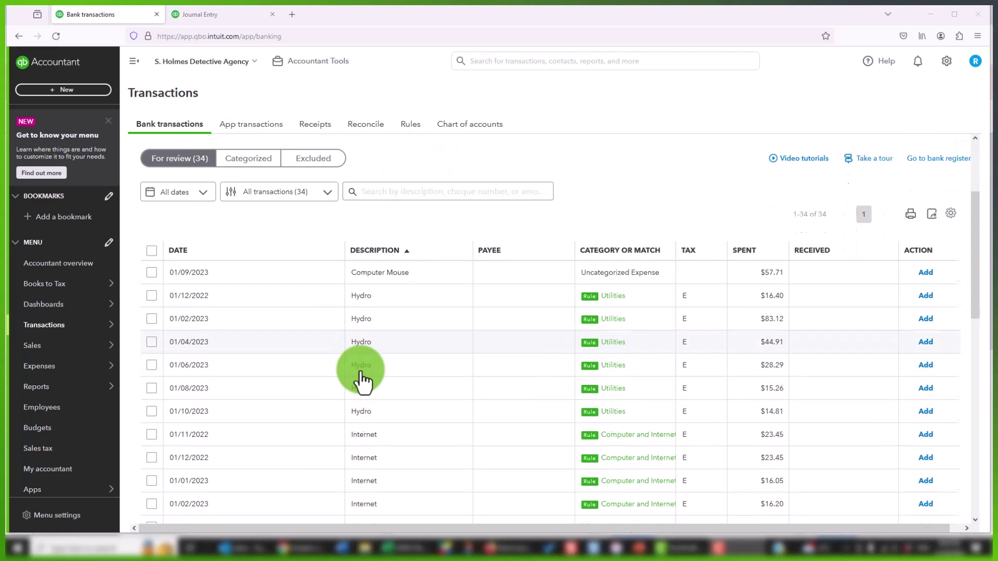
scroll(416, 368, up, 2)
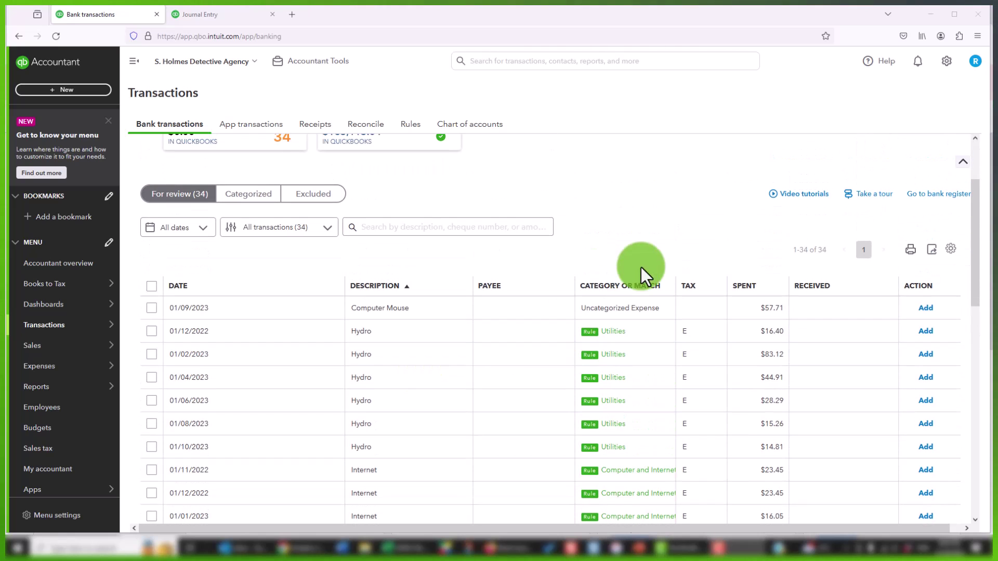
- Sort the review list by category and select rule-matched rows from Hydro through 01/11/2022 Phone
click(617, 291)
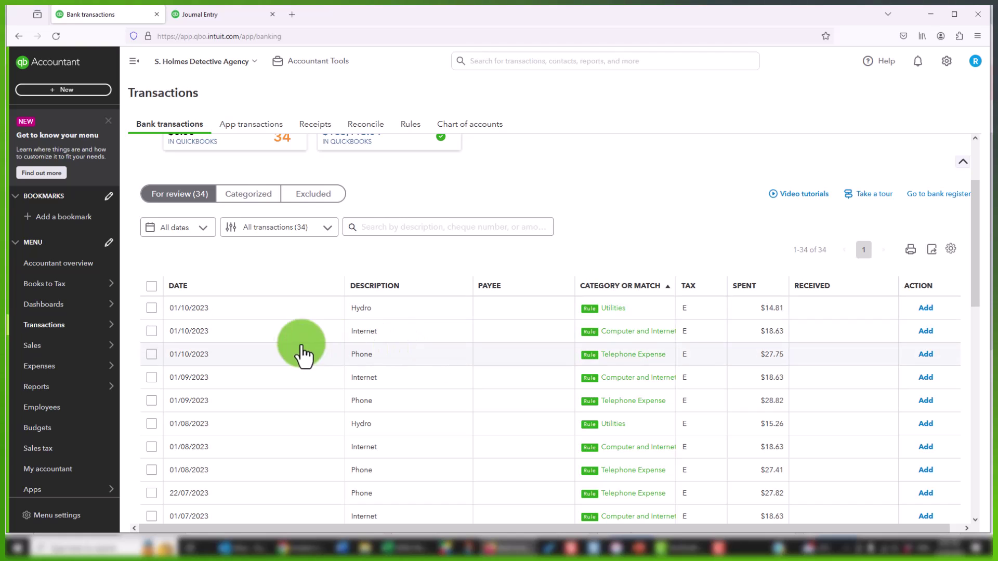
click(152, 308)
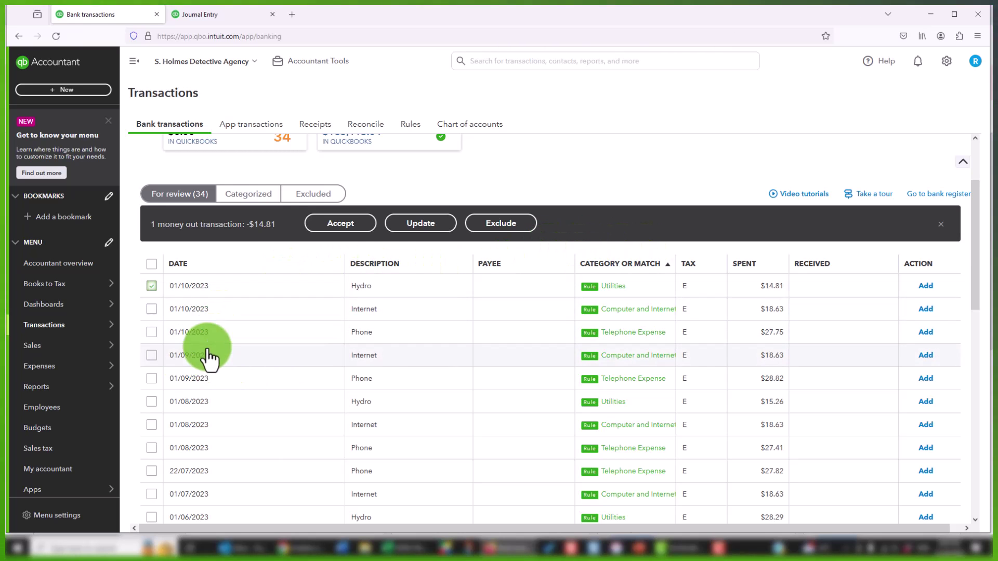
scroll(207, 354, down, 4)
scroll(207, 359, down, 8)
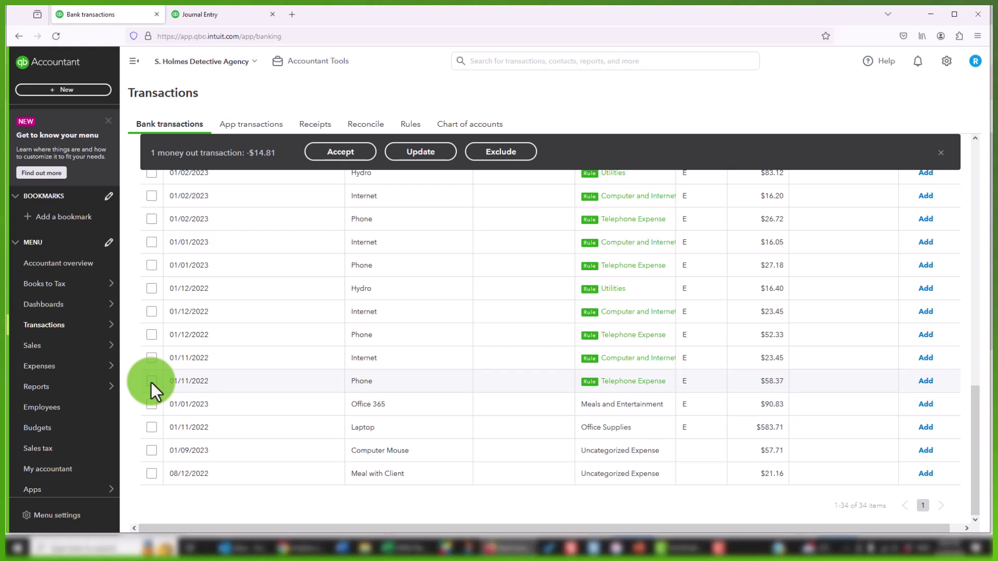
shift+click(151, 381)
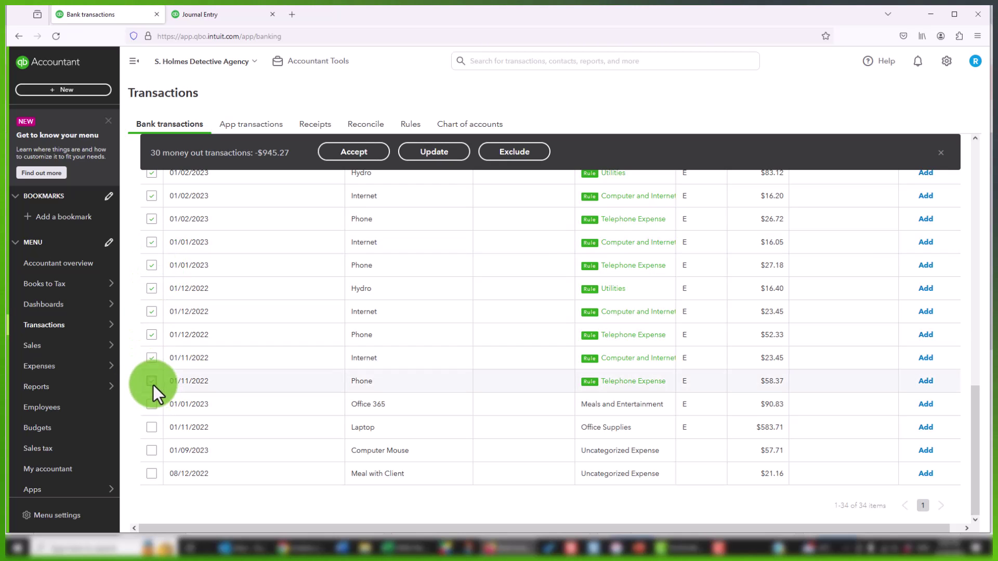
- Review the 30 checked rule-matched transactions and batch-accept them
scroll(217, 403, up, 10)
scroll(218, 403, down, 10)
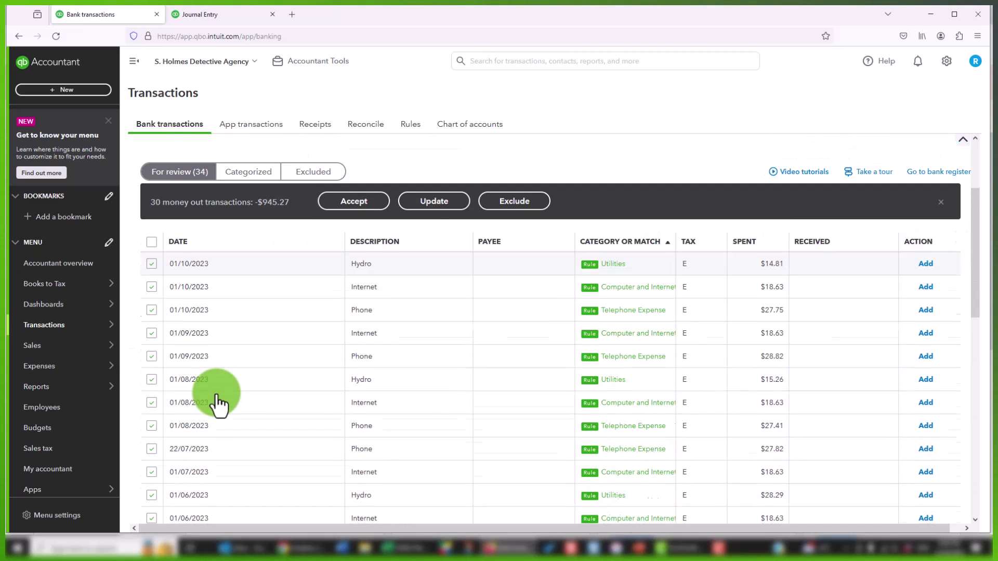
scroll(218, 402, down, 2)
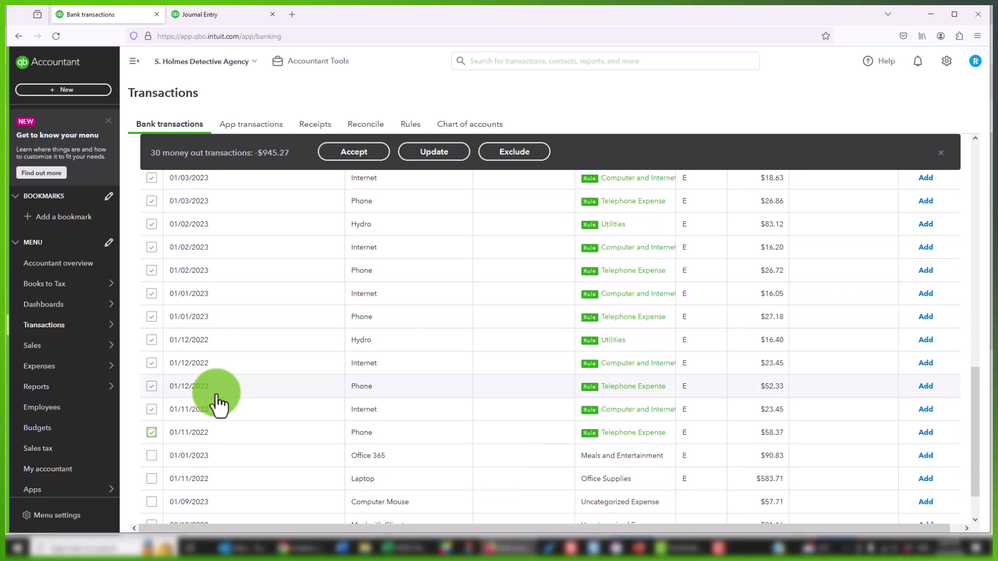
scroll(217, 403, up, 12)
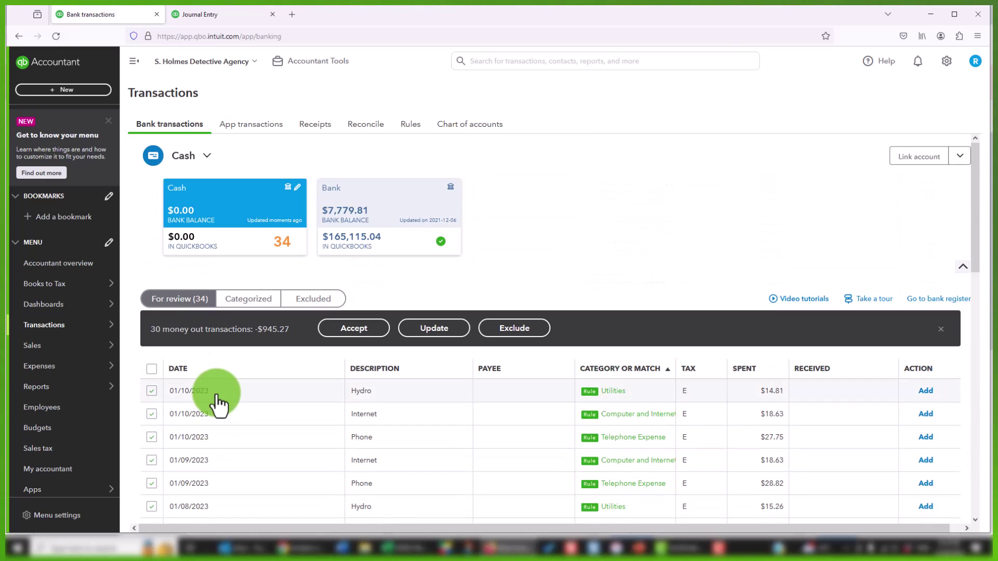
scroll(757, 407, down, 2)
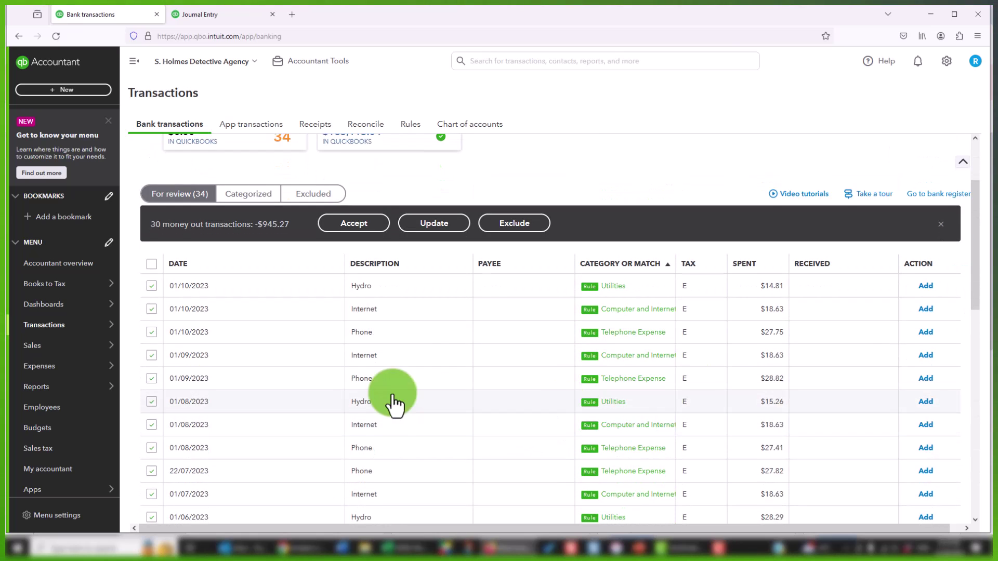
scroll(394, 404, down, 7)
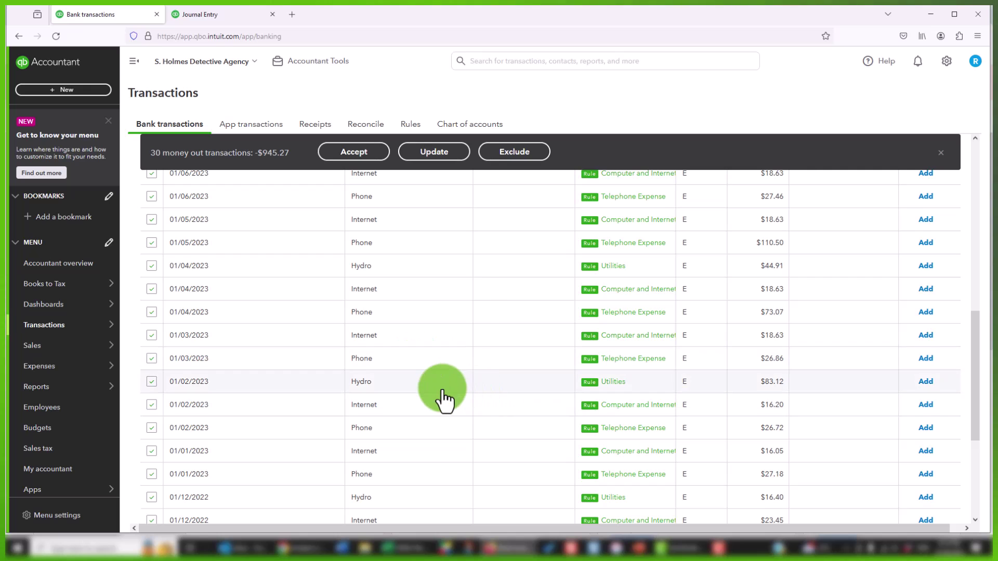
scroll(443, 400, down, 3)
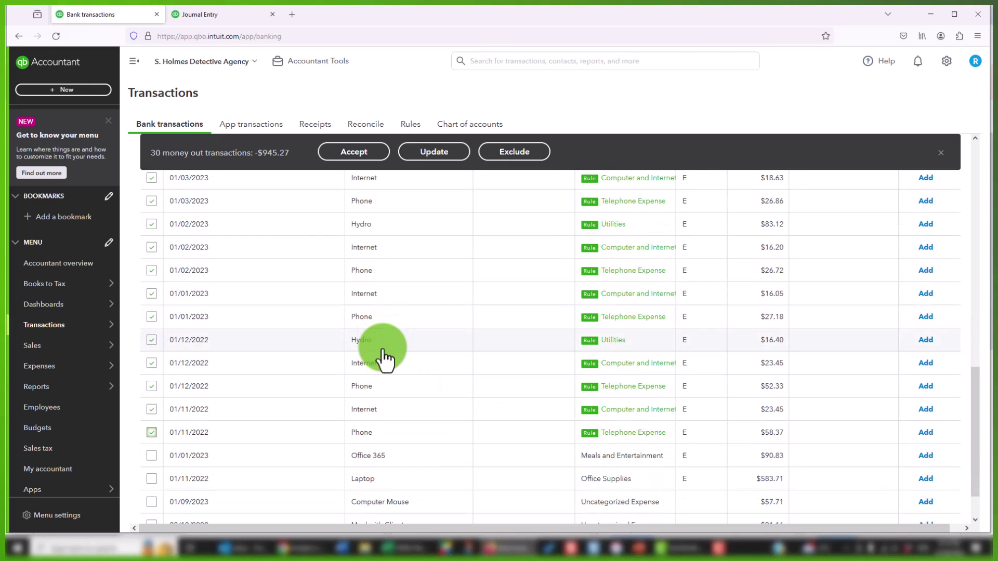
scroll(553, 385, up, 8)
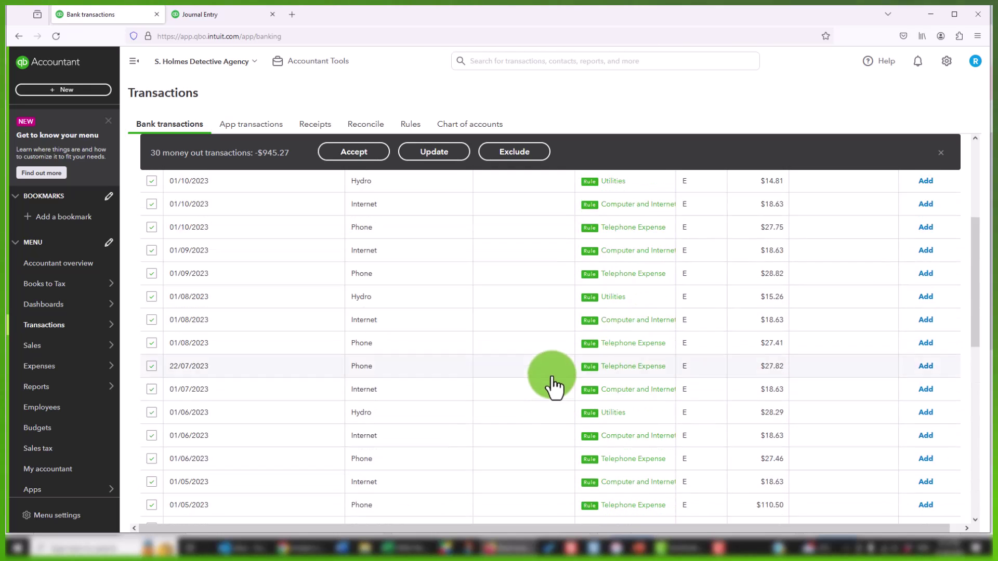
scroll(553, 385, up, 5)
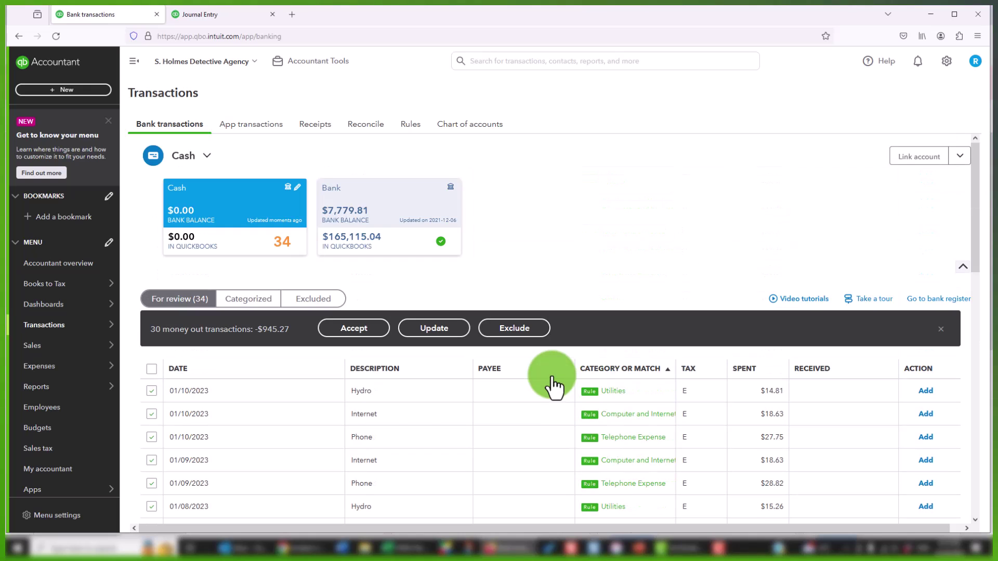
click(355, 329)
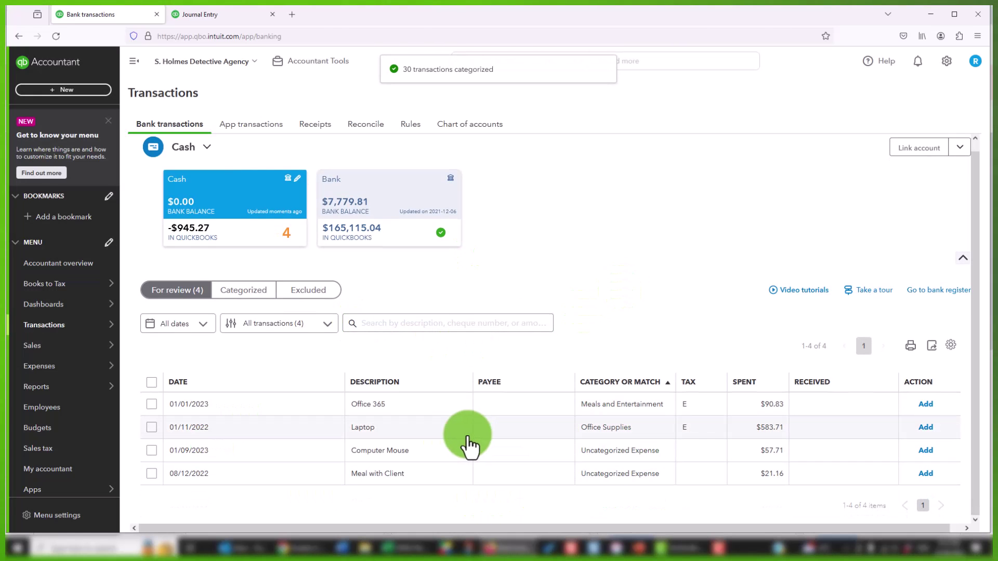
- Expand the Office 365 transaction and add Microsoft as a new supplier
click(422, 424)
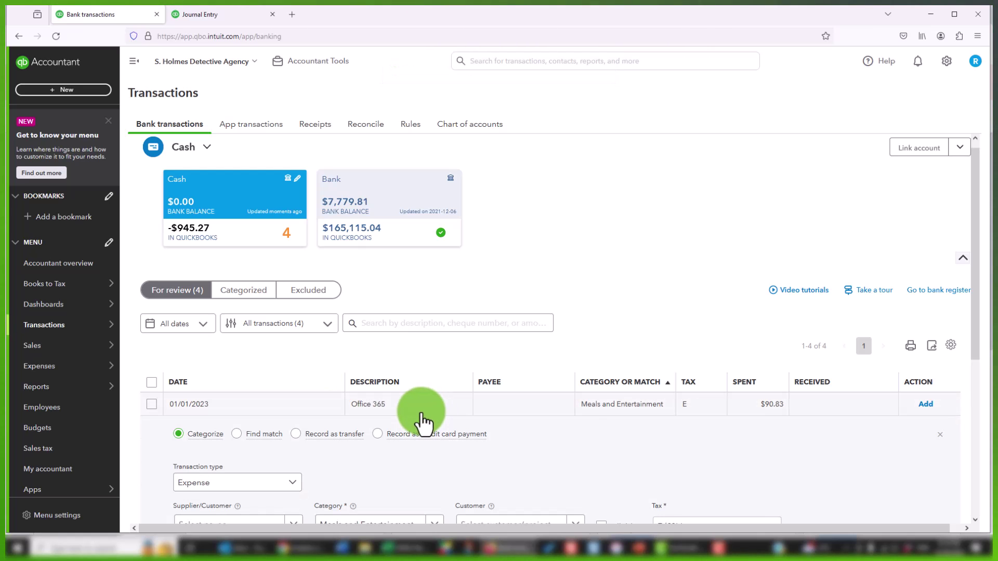
scroll(572, 419, down, 2)
click(394, 421)
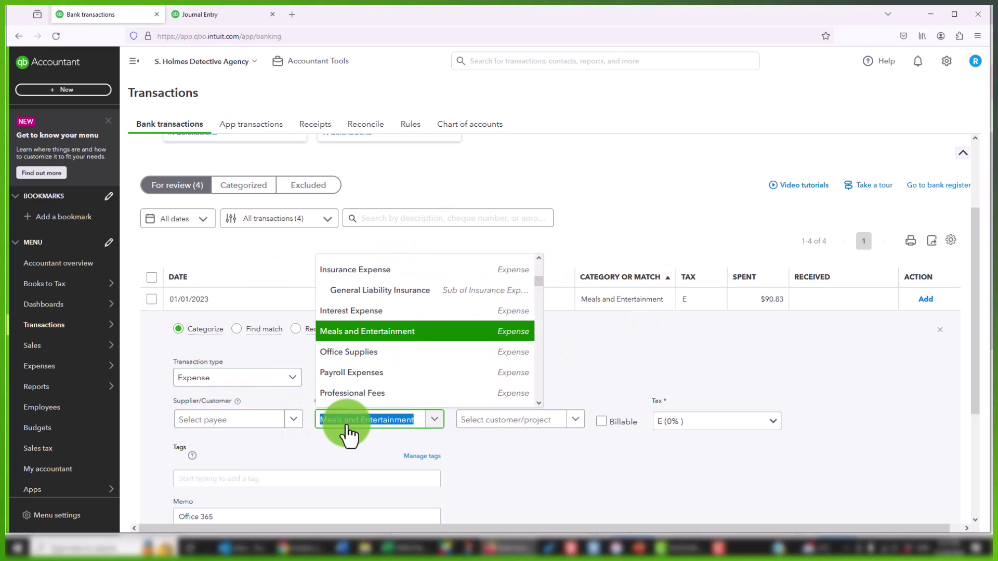
click(249, 421)
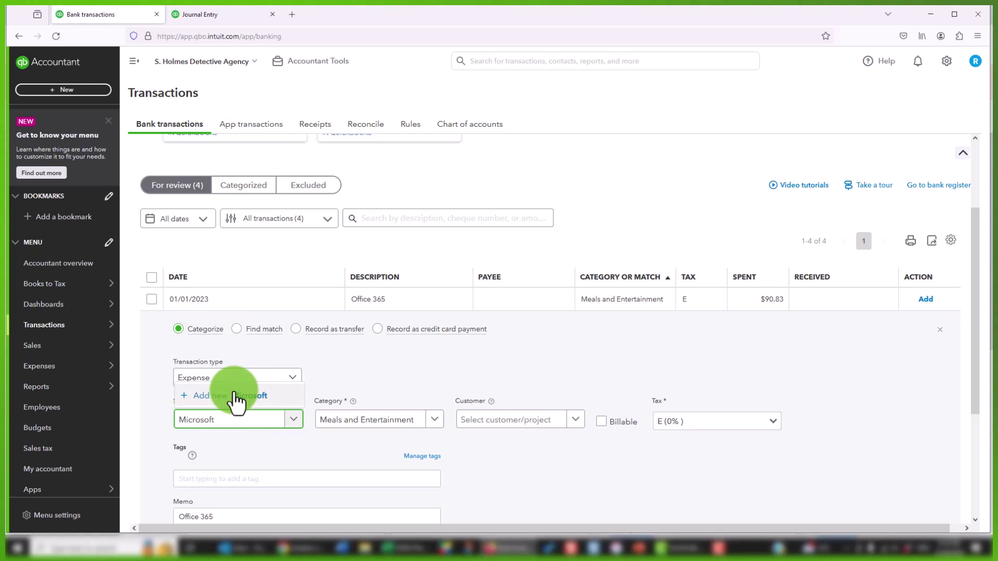
click(236, 400)
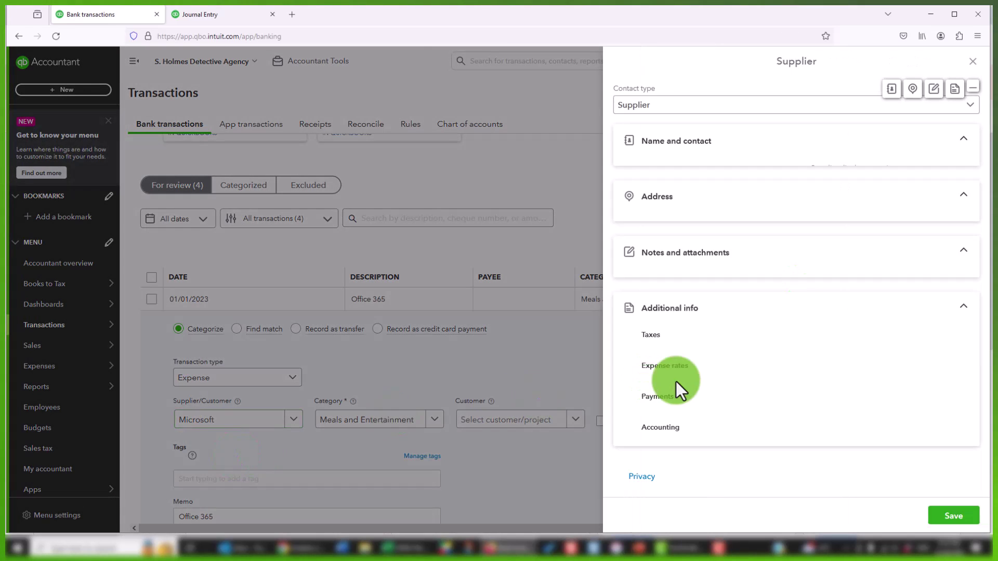
click(963, 524)
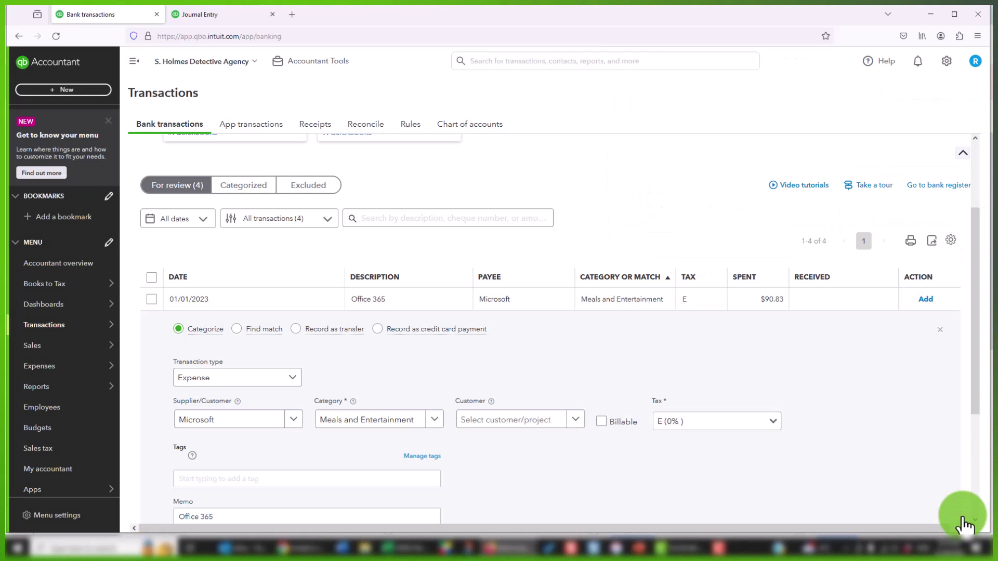
- Categorize it as Dues and Subscriptions with tax code E (0%) and add it
click(336, 422)
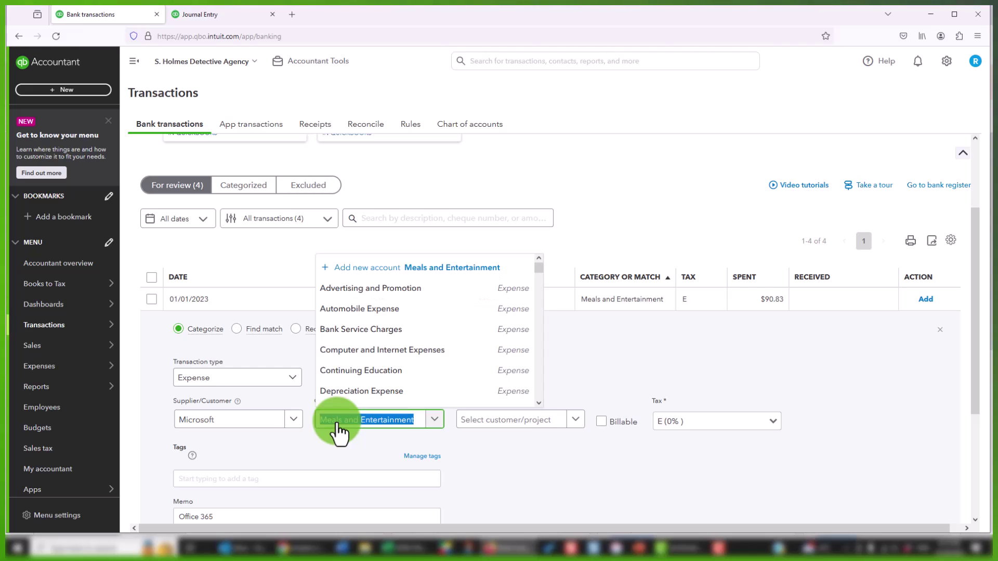
text(d)
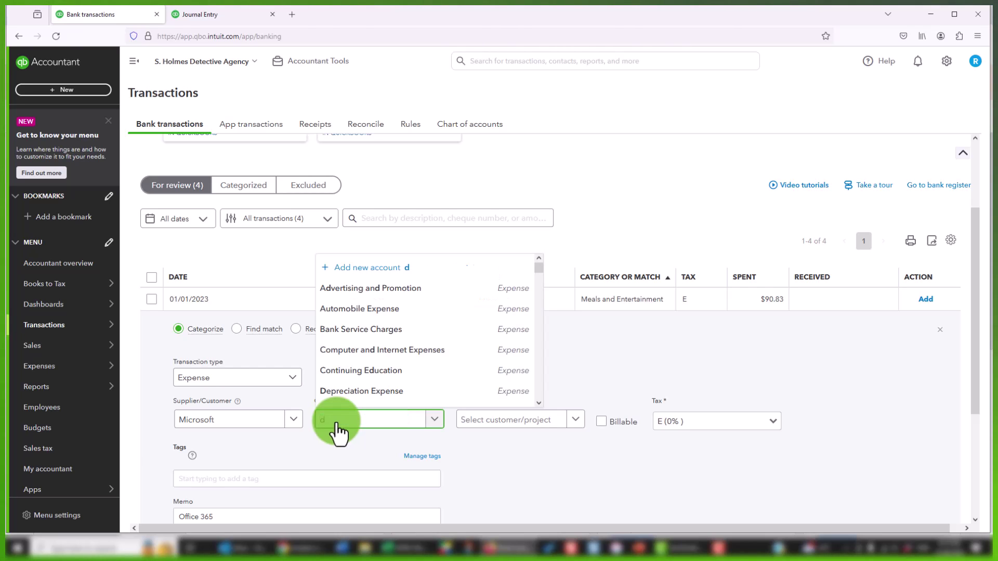
text(ue)
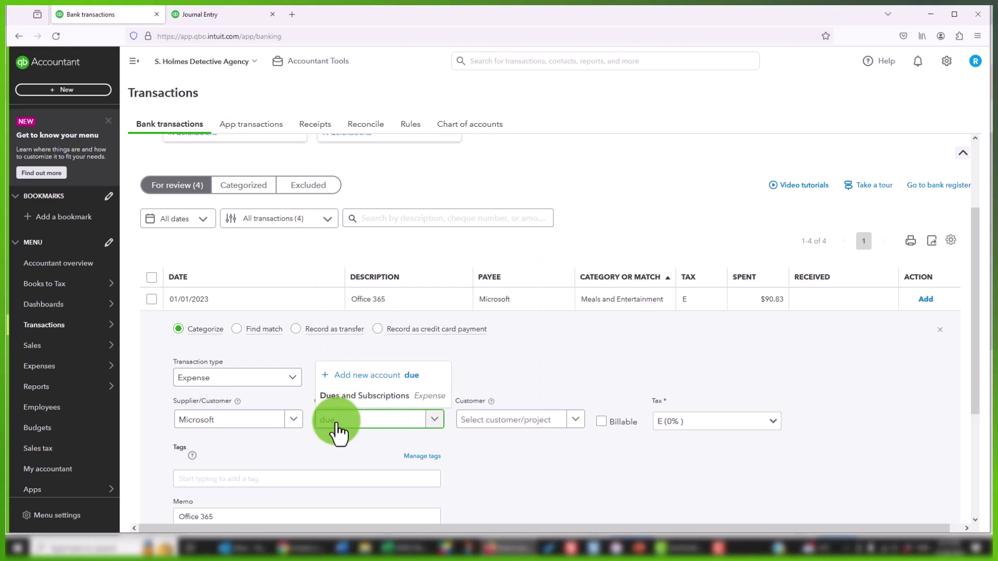
click(374, 396)
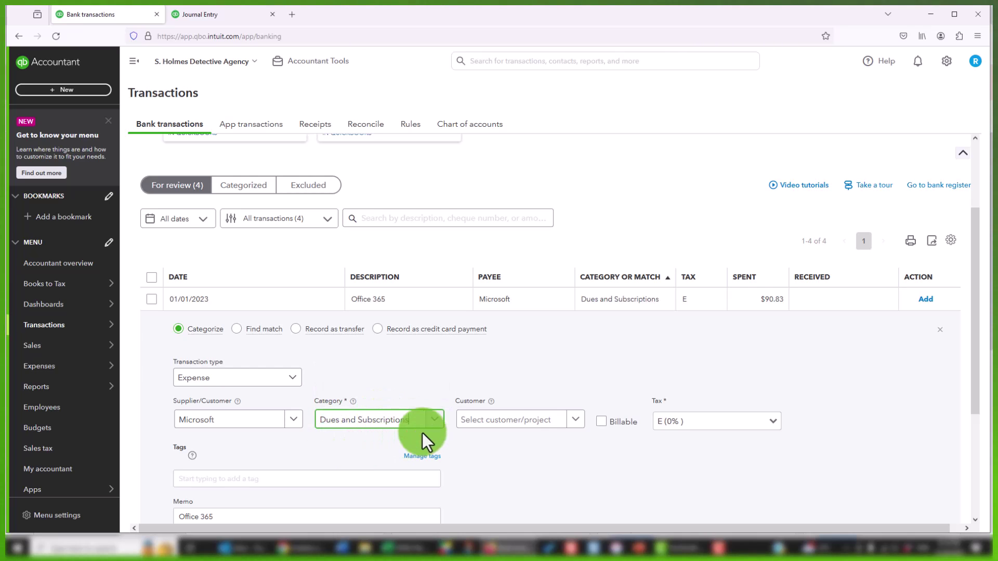
scroll(570, 435, down, 3)
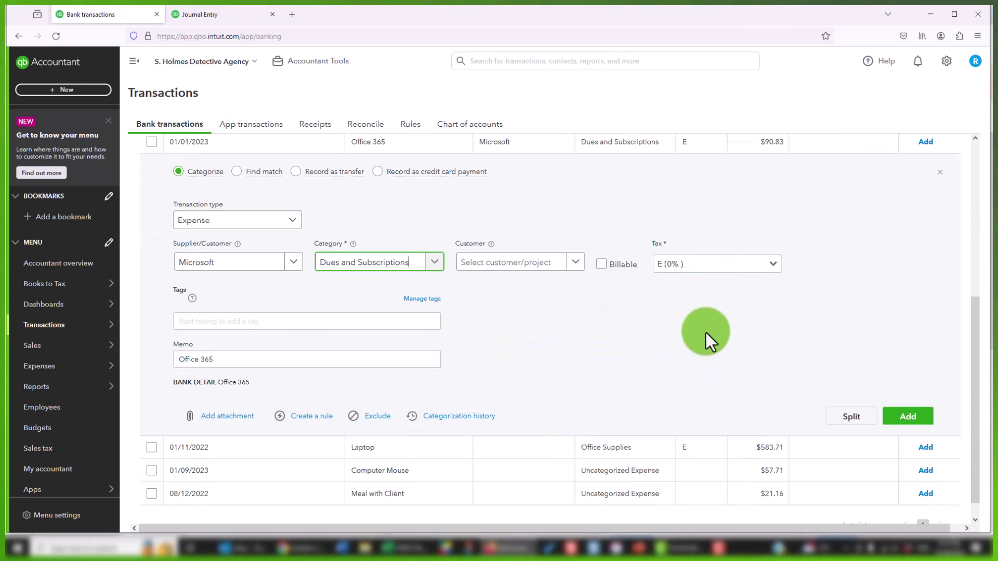
click(774, 265)
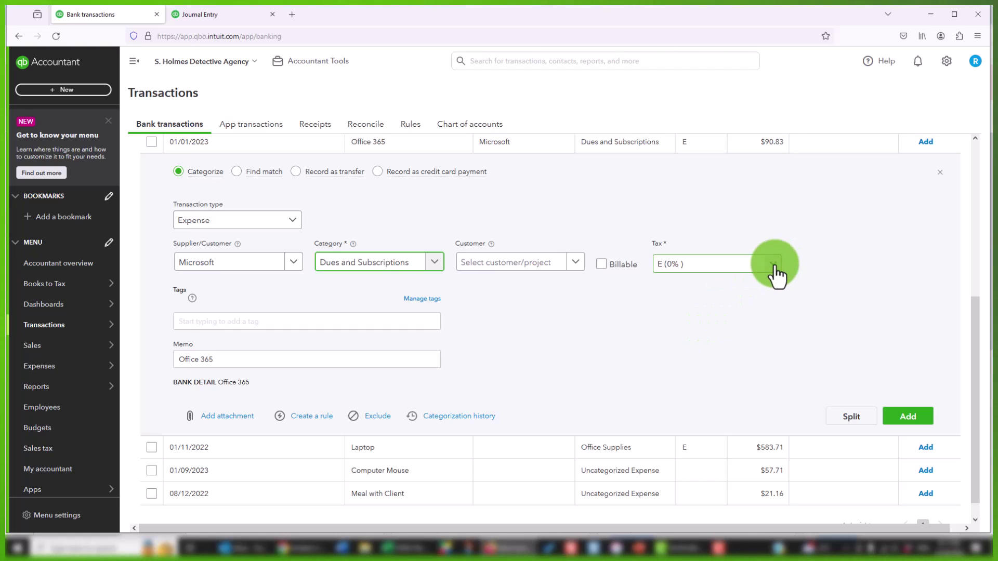
click(775, 269)
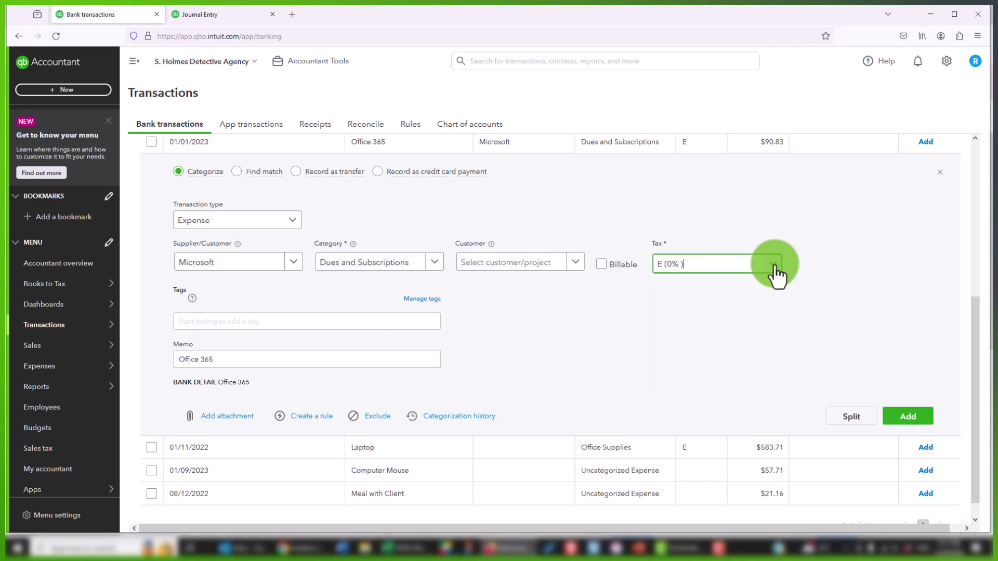
click(677, 325)
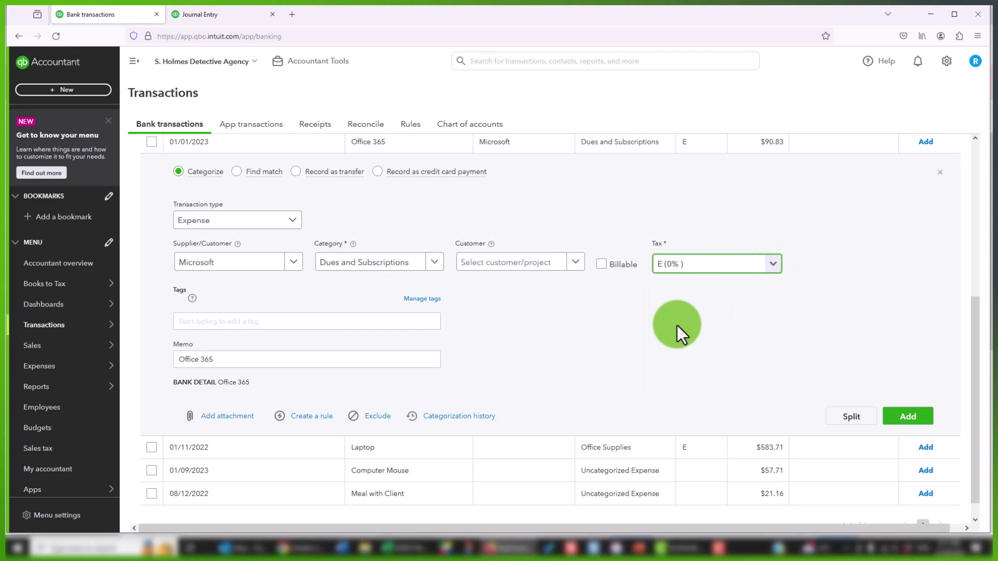
click(910, 419)
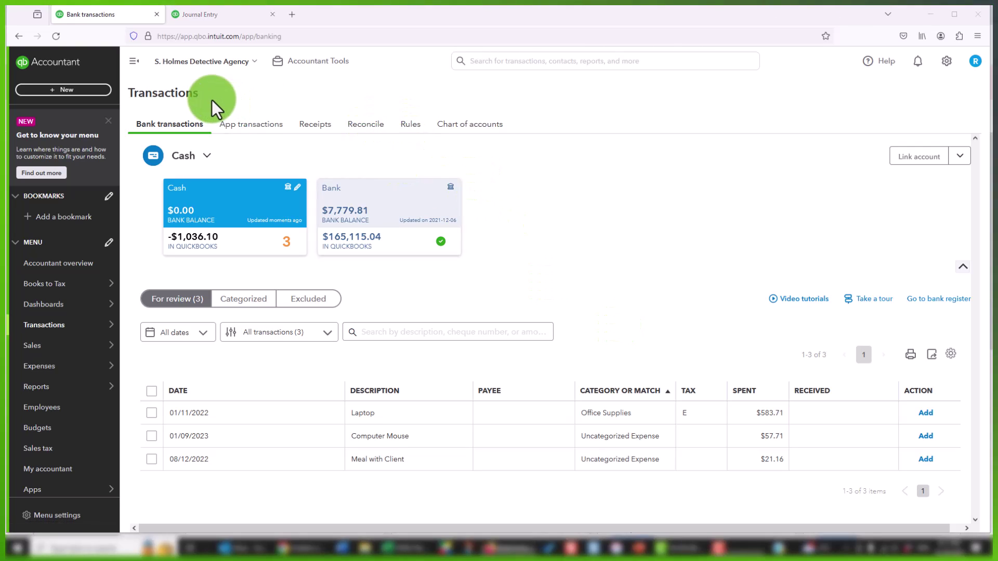
click(414, 130)
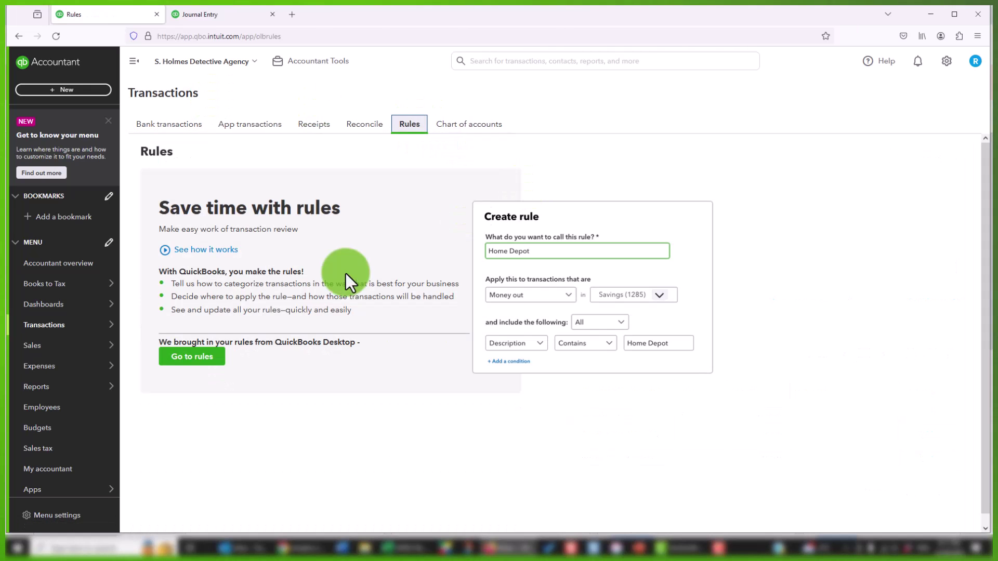
click(200, 358)
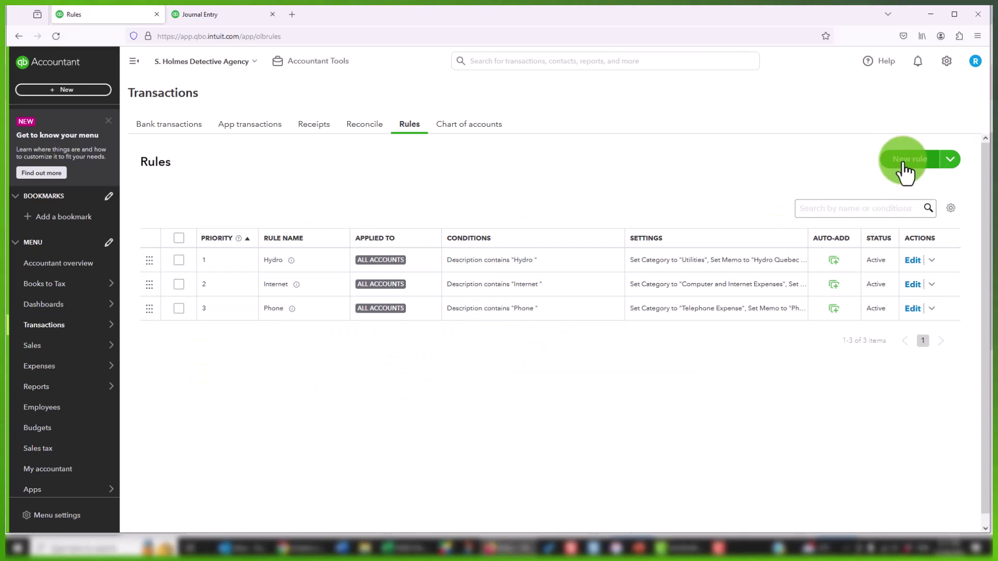
click(174, 129)
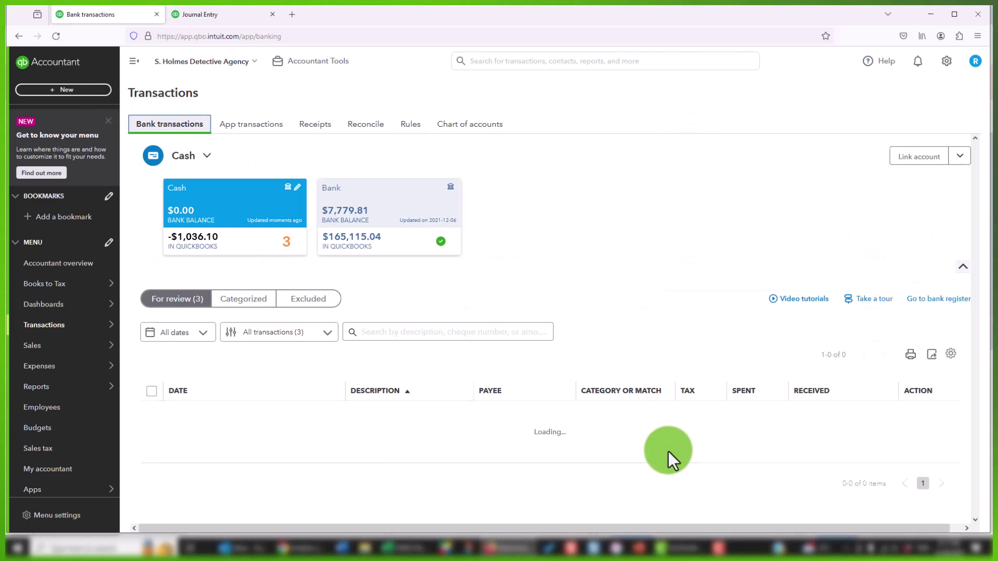
click(609, 441)
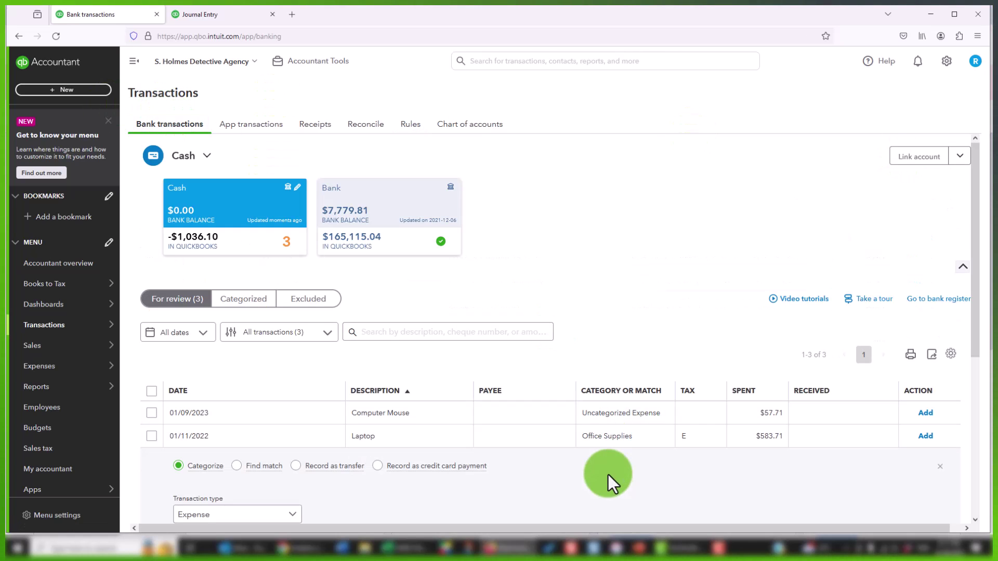
scroll(407, 451, down, 4)
scroll(544, 446, down, 1)
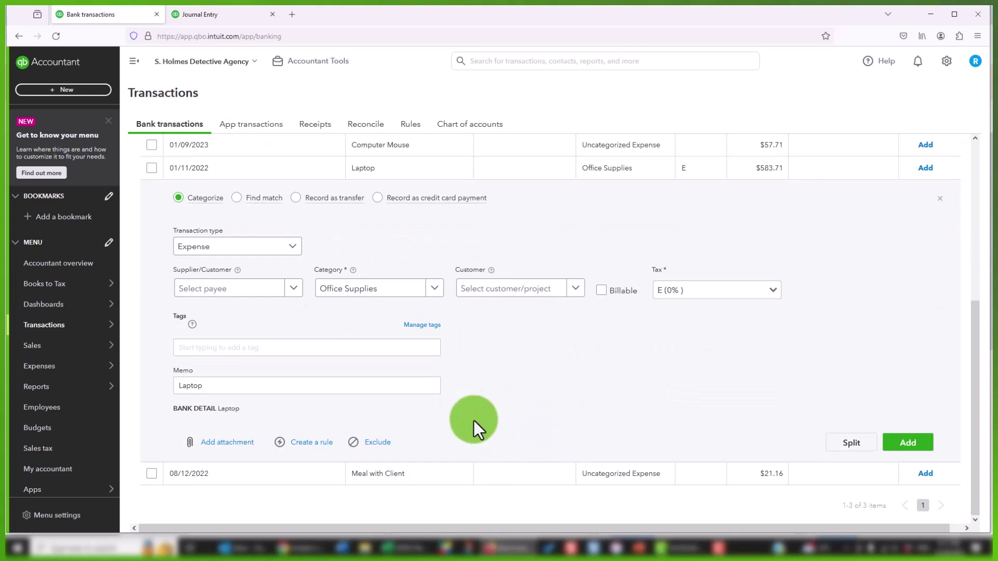
click(312, 442)
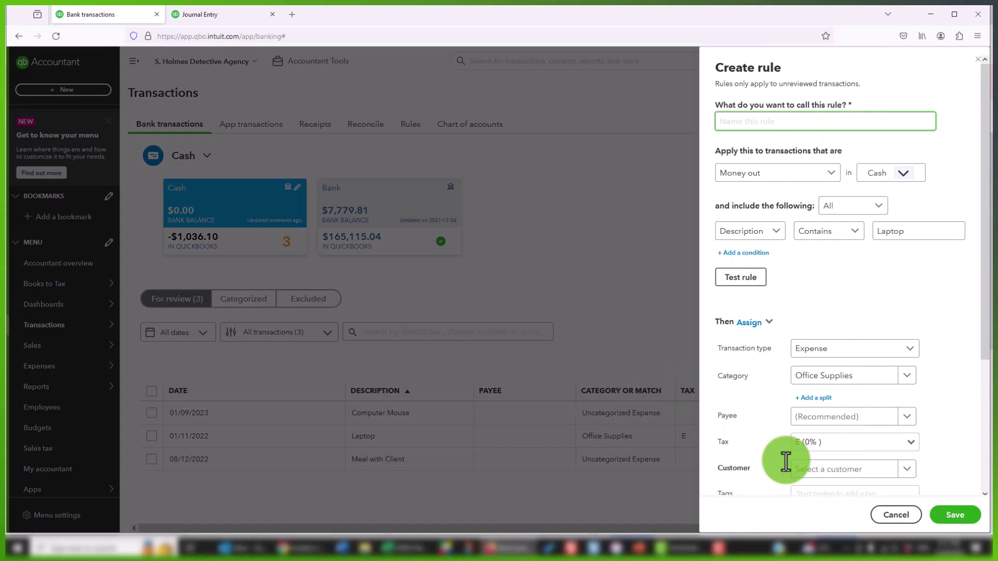
click(891, 516)
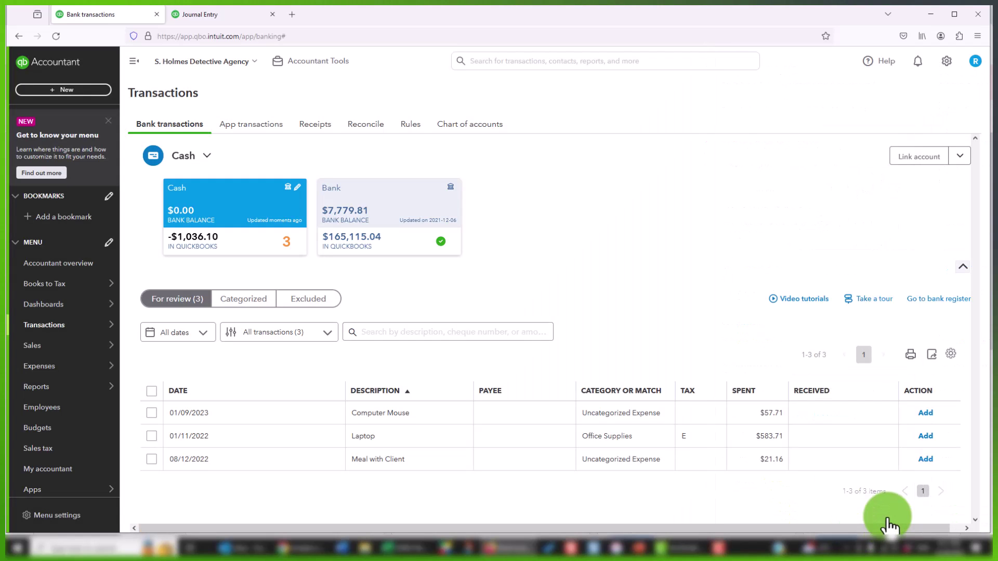